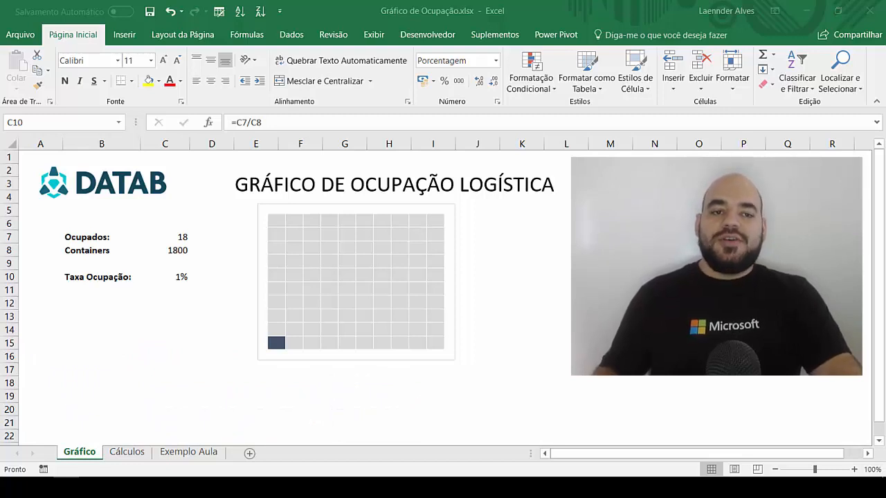
Step: Set the Ocupados value in C7 of the Gráfico sheet to 900
{"action": "left_click", "coordinate": [348, 3]}
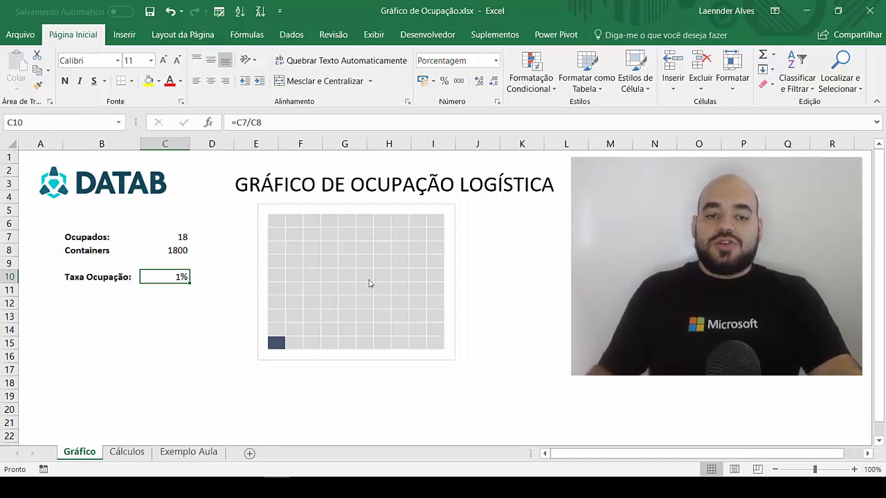
{"action": "left_click", "coordinate": [173, 252]}
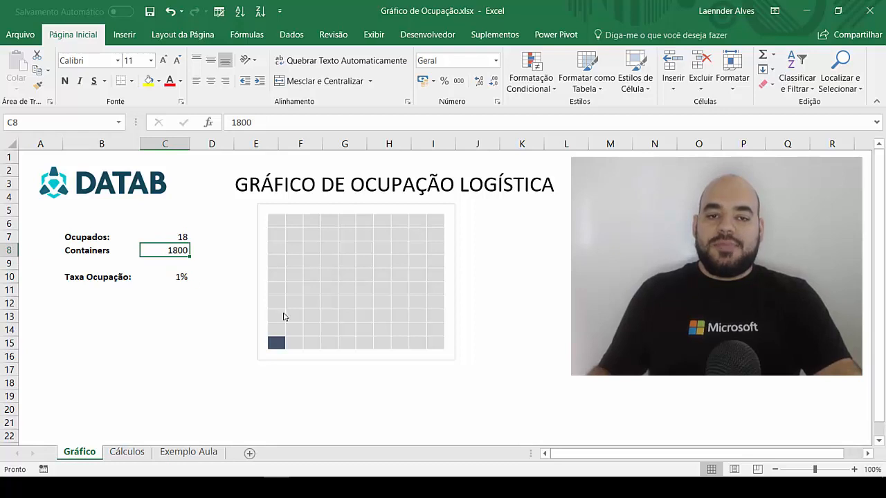
{"action": "left_click", "coordinate": [183, 235]}
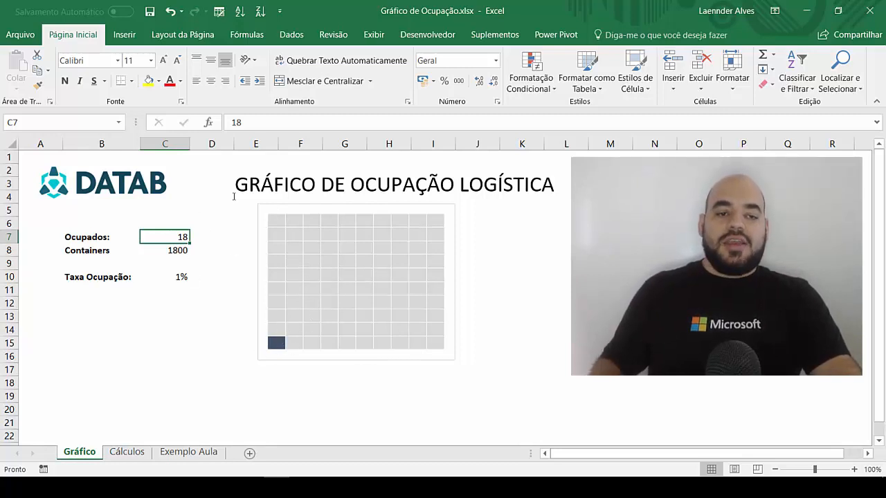
{"action": "type", "text": "900"}
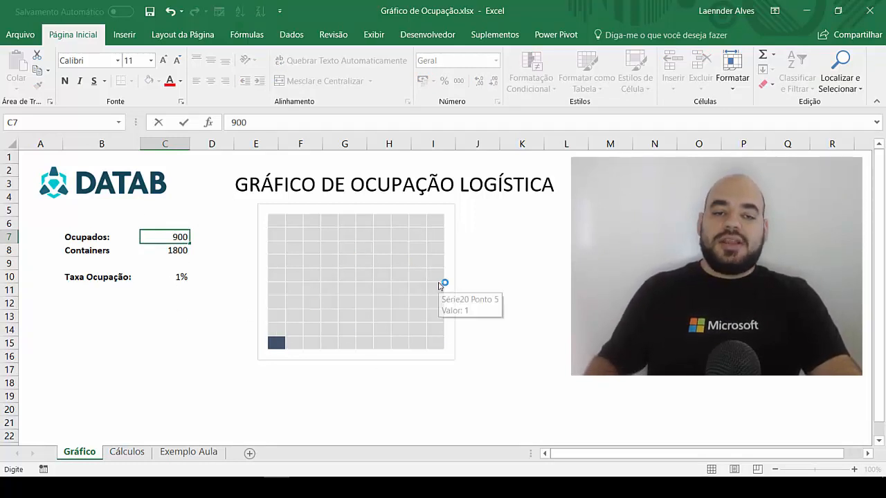
{"action": "key", "text": "Return"}
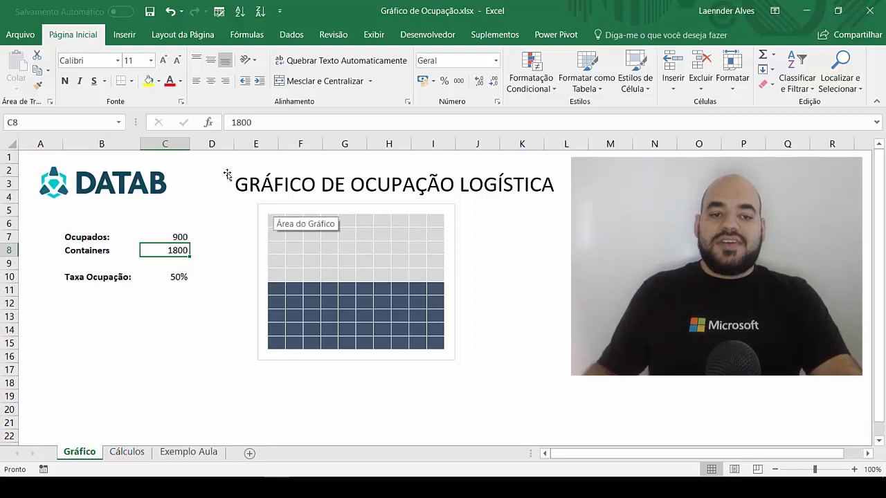
Step: Examine the Taxa Ocupação formula in C10 and the cells it references, alongside the occupancy chart
{"action": "left_click", "coordinate": [272, 210]}
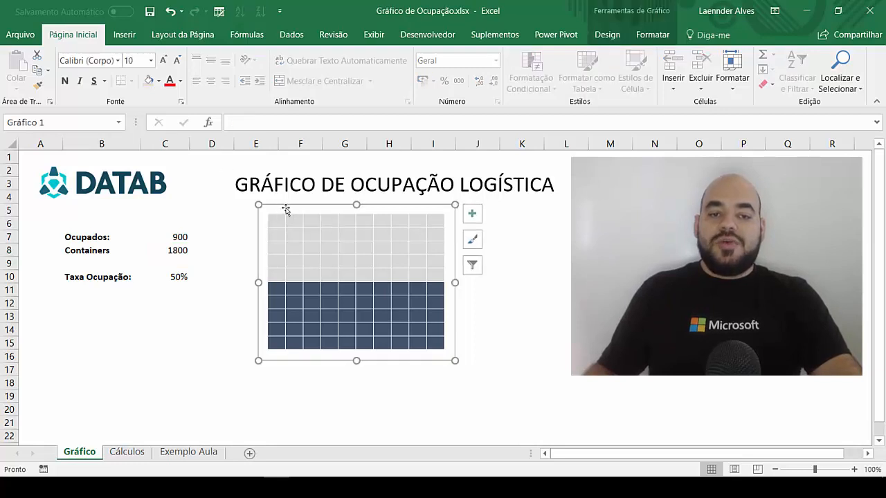
{"action": "left_click", "coordinate": [225, 260]}
{"action": "left_click", "coordinate": [215, 293]}
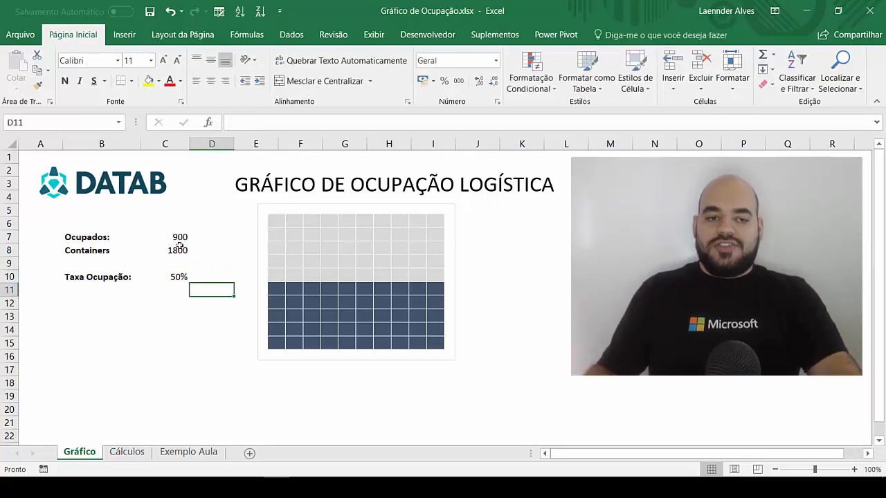
{"action": "left_click", "coordinate": [174, 277]}
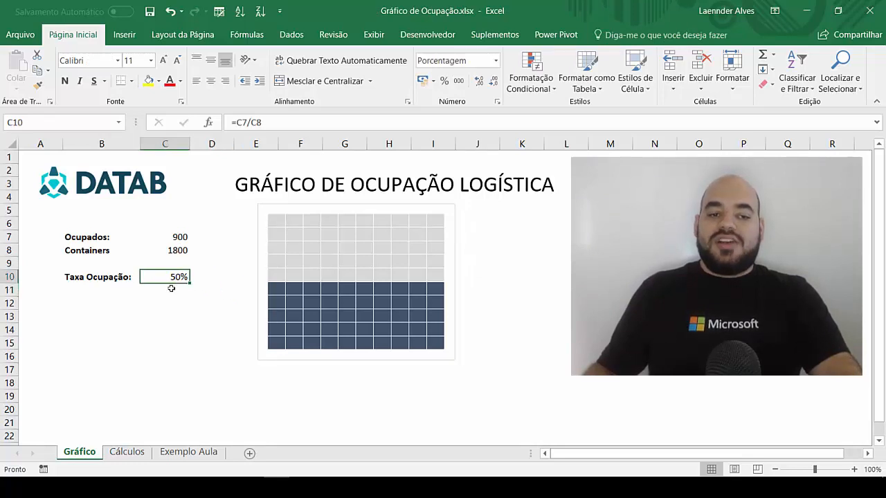
{"action": "key", "text": "F2"}
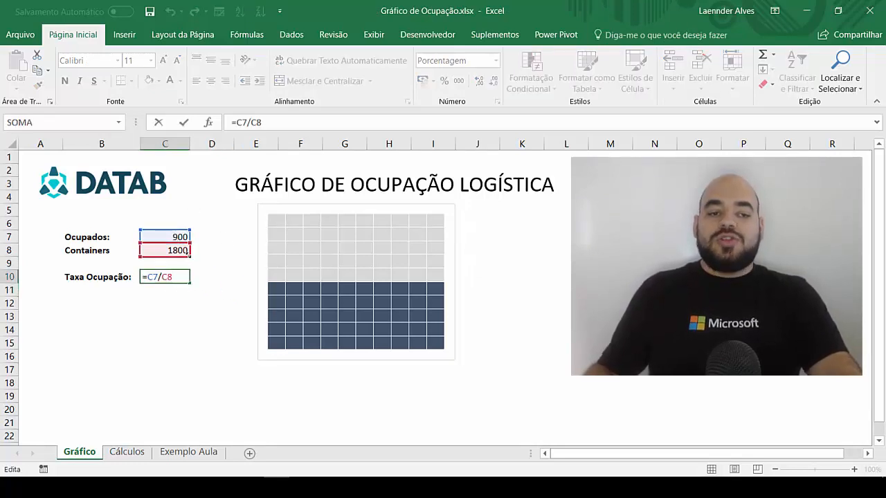
{"action": "key", "text": "Return"}
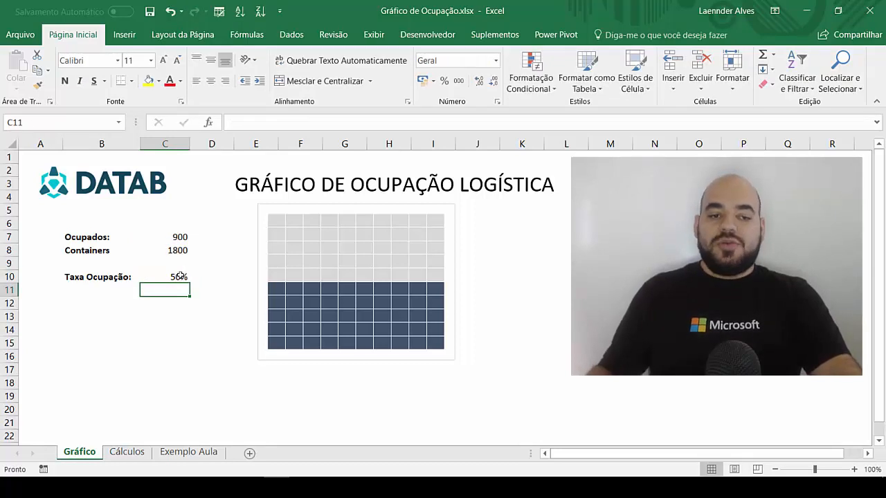
{"action": "left_click", "coordinate": [179, 276]}
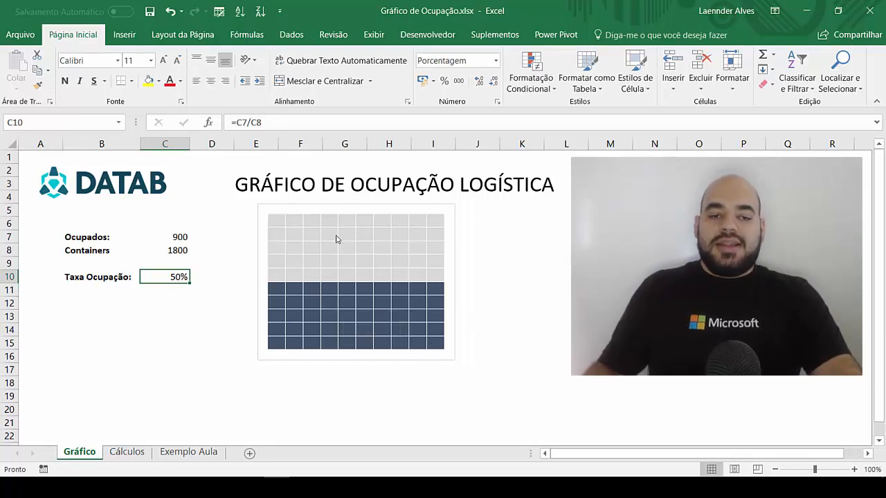
{"action": "mouse_move", "coordinate": [337, 238]}
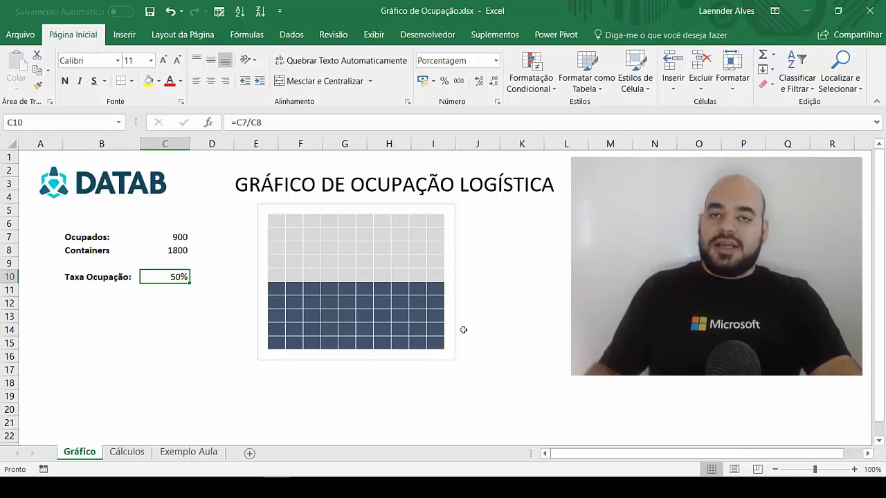
{"action": "left_click", "coordinate": [511, 316]}
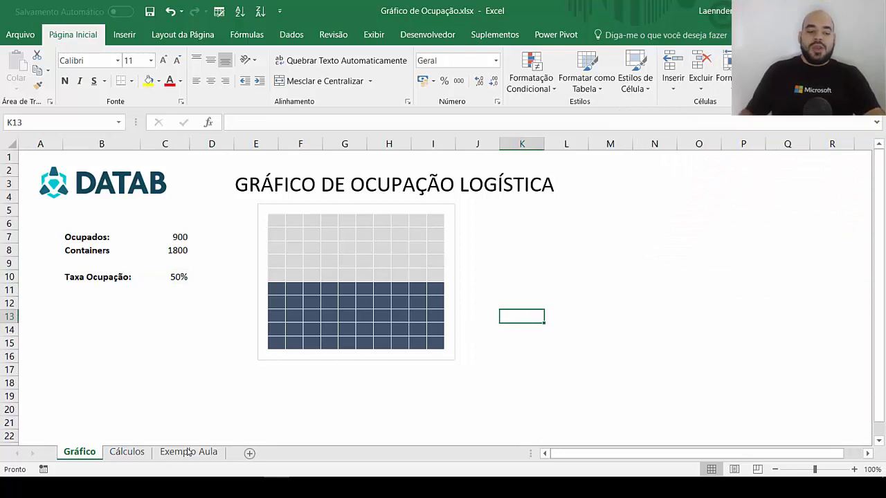
Step: On the Exemplo Aula sheet, enter =Gráfico!C10*100 in B3 to bring in the occupancy rate as a whole number
{"action": "left_click", "coordinate": [189, 451]}
{"action": "left_click", "coordinate": [173, 209]}
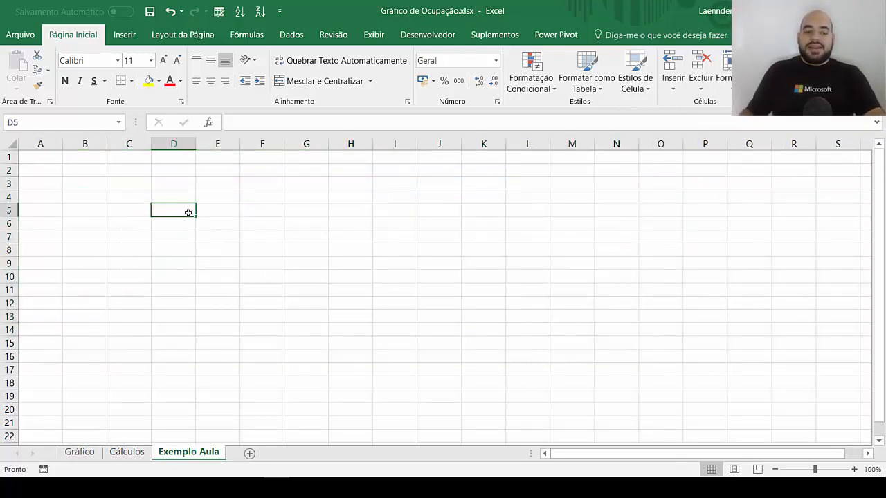
{"action": "left_click", "coordinate": [92, 192]}
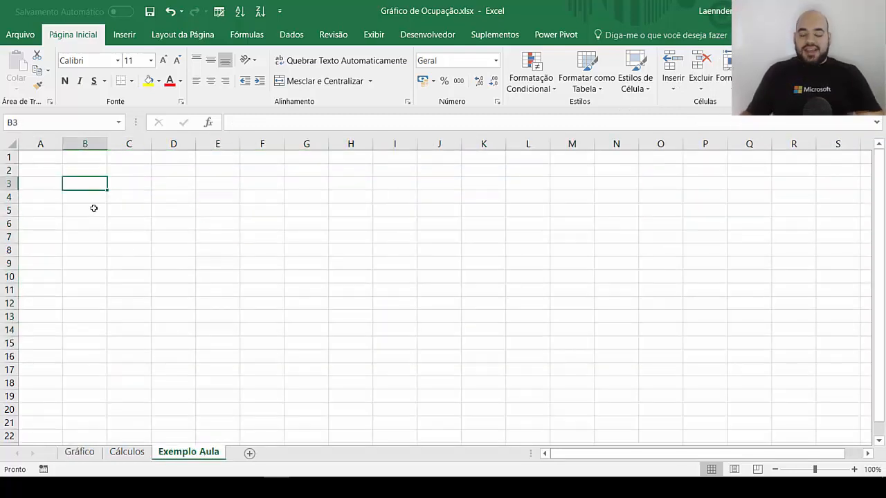
{"action": "type", "text": "="}
{"action": "left_click", "coordinate": [79, 452]}
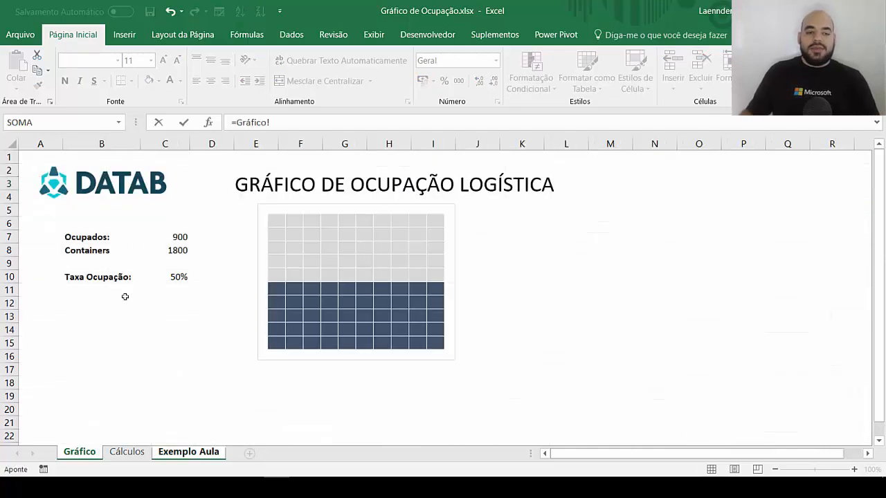
{"action": "left_click", "coordinate": [166, 277]}
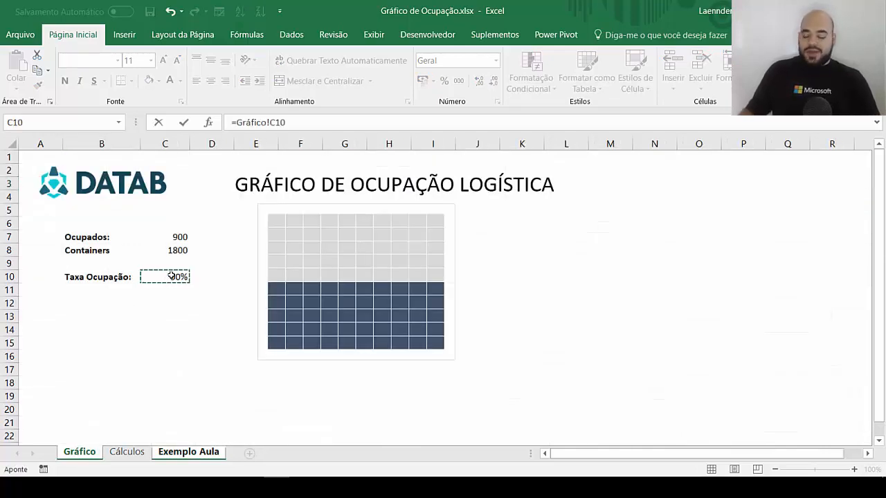
{"action": "type", "text": "*"}
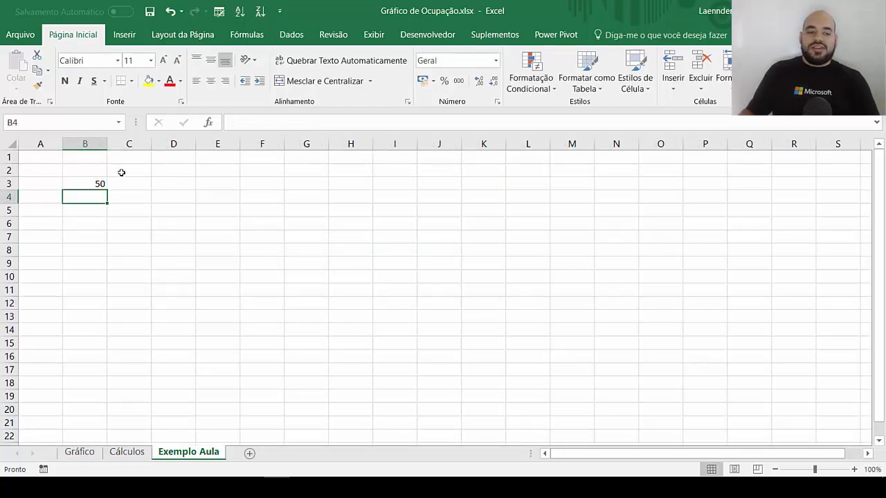
{"action": "left_click", "coordinate": [90, 182]}
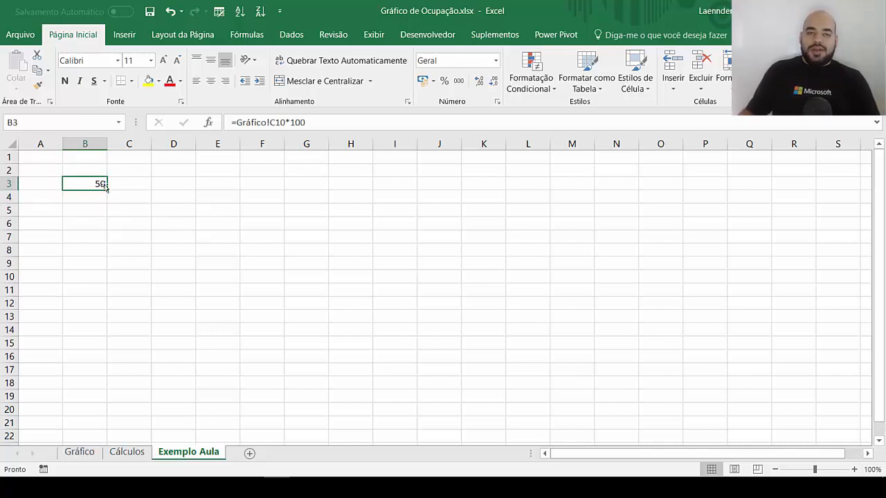
Step: Fill D3:M12 with the array formula ={0\10\20\30\40\50\60\70\80\90}
{"action": "left_click", "coordinate": [179, 185]}
{"action": "left_click_drag", "start_coordinate": [179, 184], "coordinate": [366, 264]}
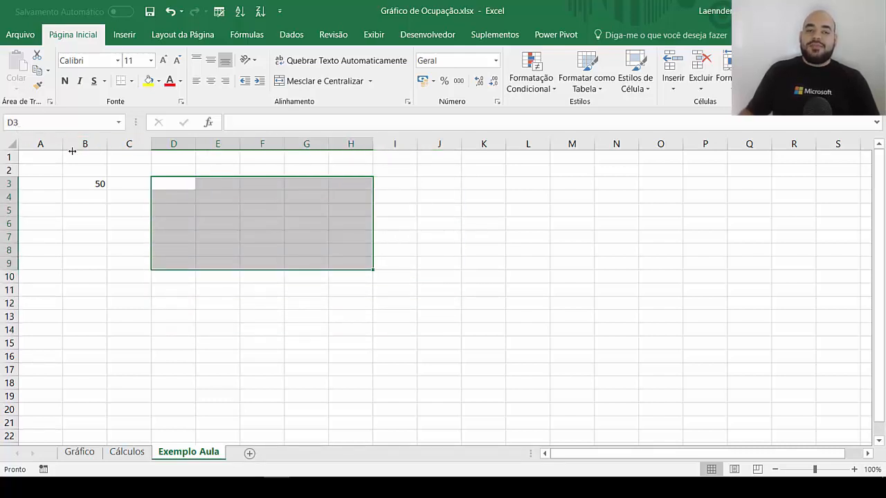
{"action": "left_click", "coordinate": [168, 186]}
{"action": "left_click_drag", "start_coordinate": [168, 186], "coordinate": [557, 305]}
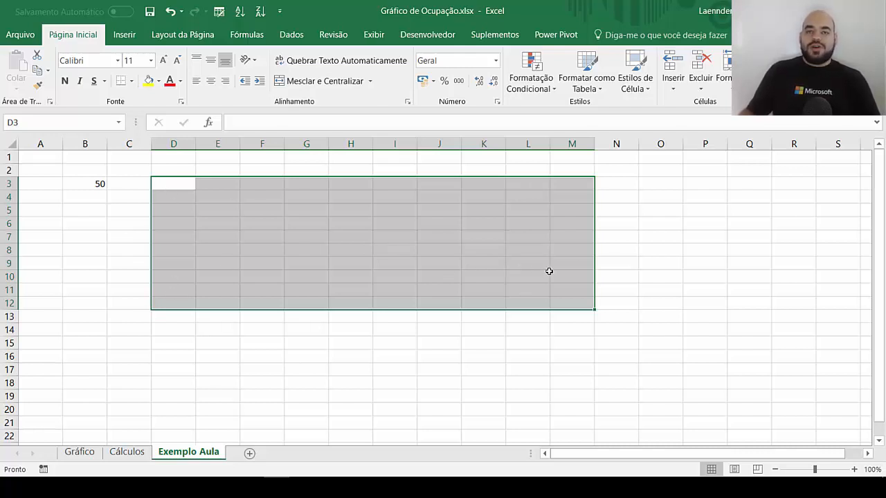
{"action": "left_click", "coordinate": [311, 124]}
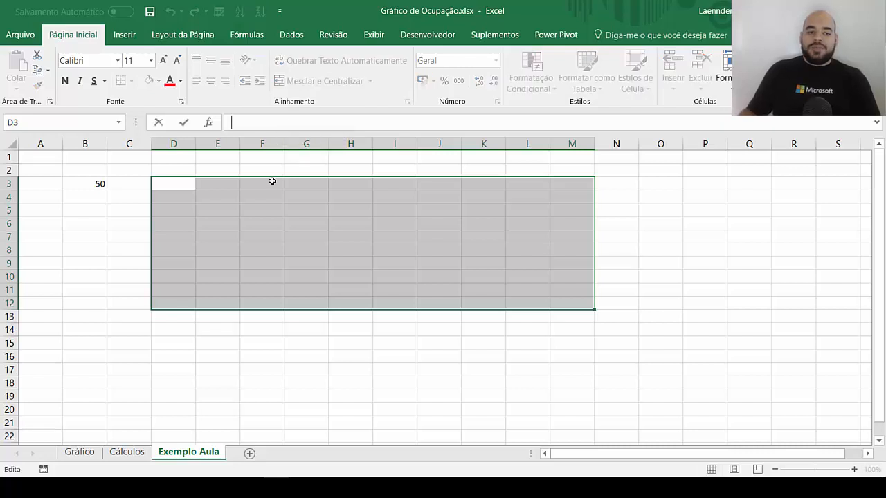
{"action": "type", "text": "="}
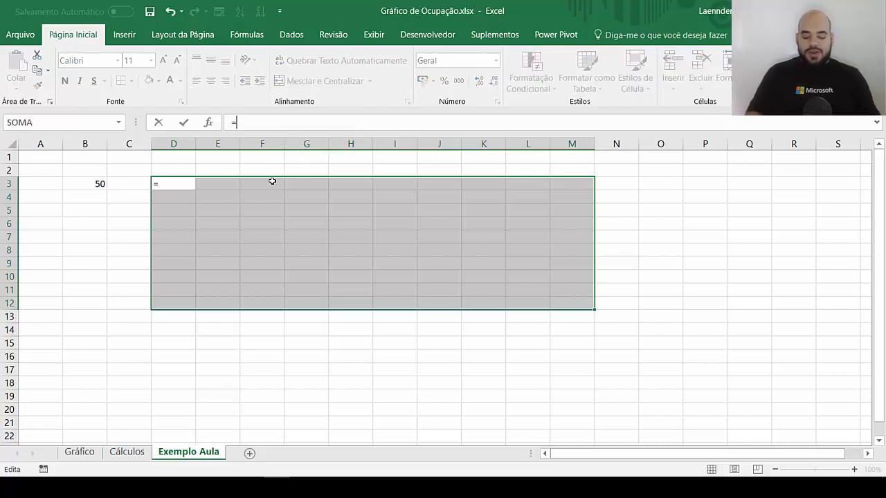
{"action": "type", "text": "{}"}
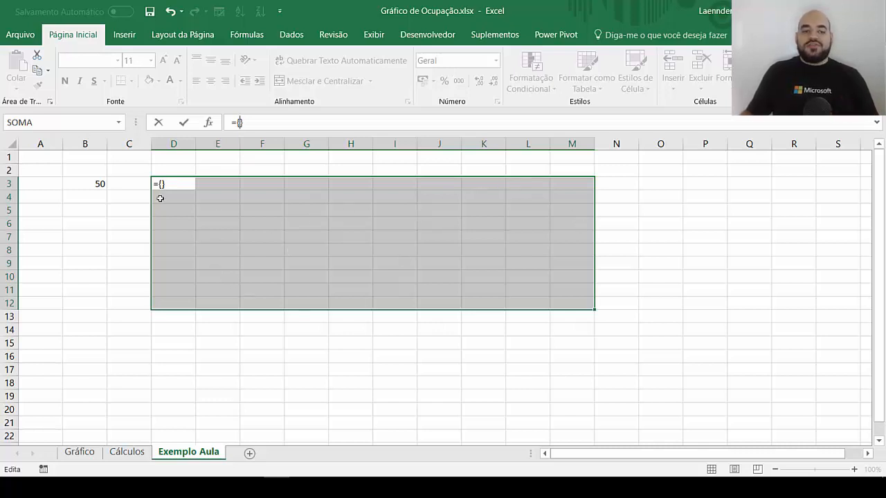
{"action": "type", "text": "0"}
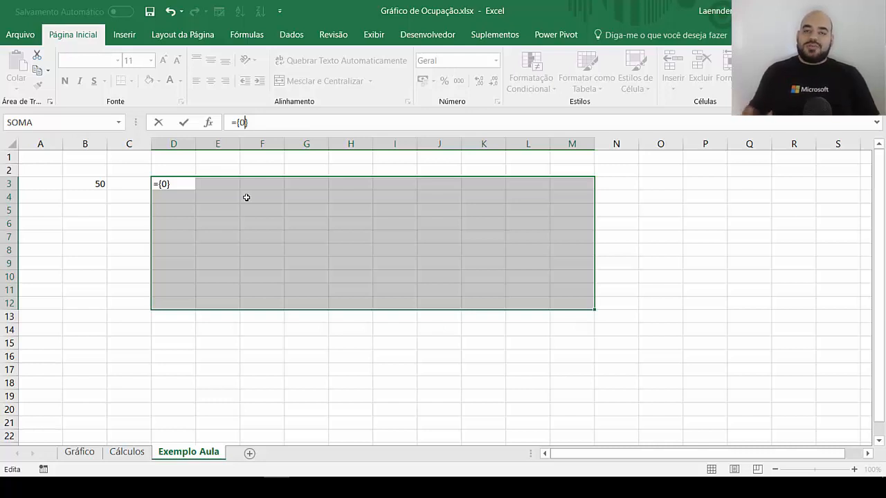
{"action": "type", "text": "\\"}
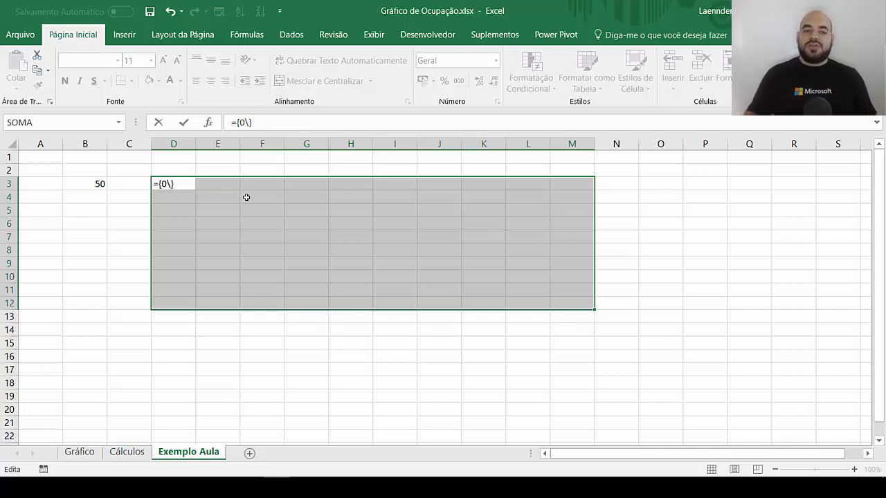
{"action": "type", "text": "10"}
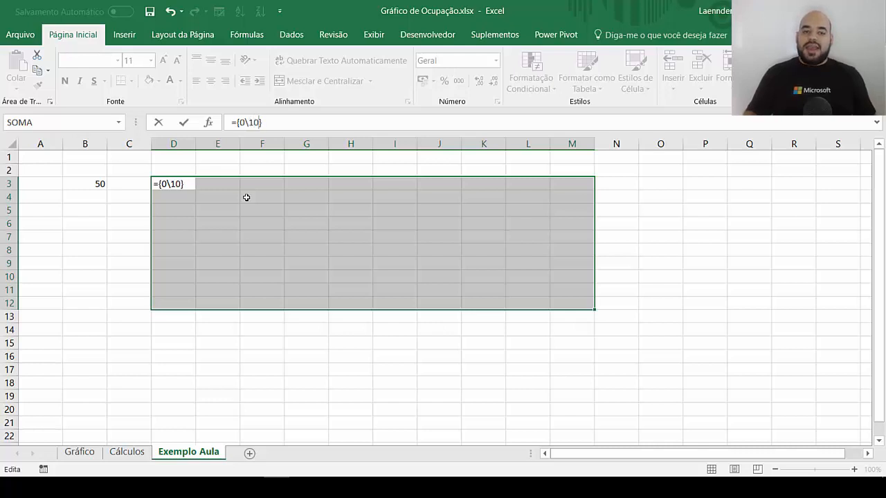
{"action": "type", "text": "\\20\\30\\40\\50\\"}
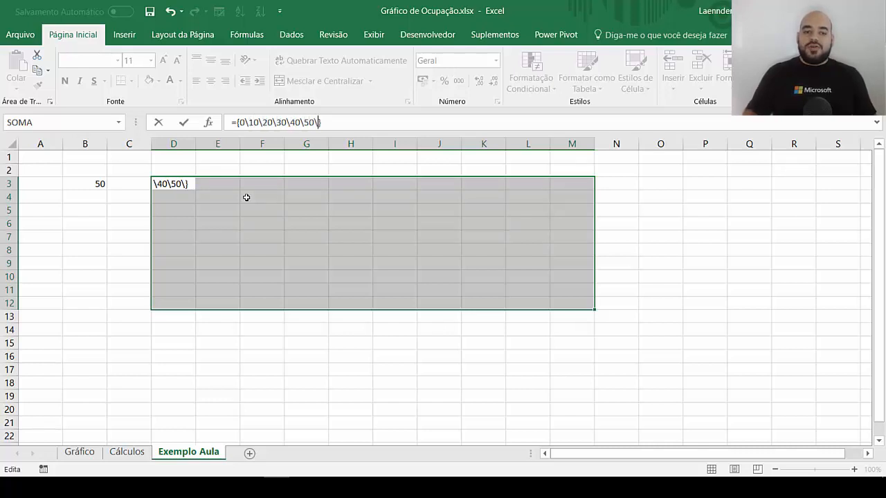
{"action": "type", "text": "60\\70\\80\\90"}
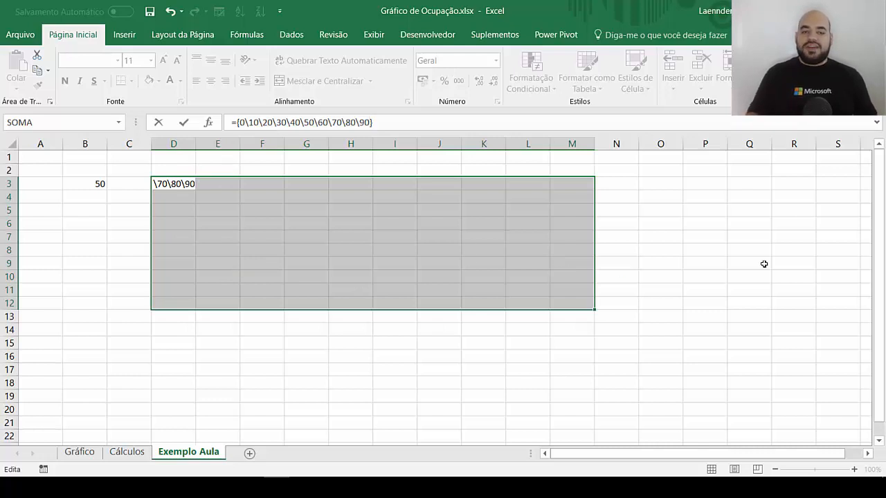
{"action": "key", "text": "ctrl+shift+Return"}
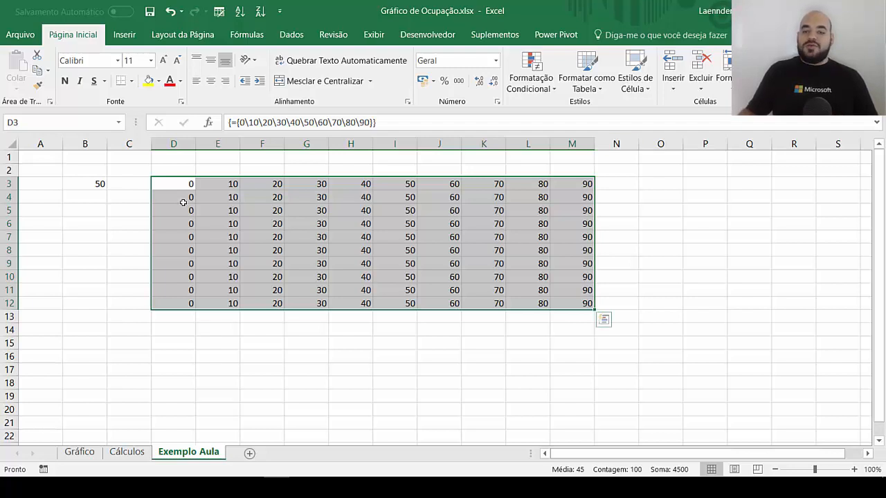
Step: Extend the D3:M12 array formula by adding the vertical array +{1;2;3;4;5;6;7;8;9;10} to number the grid cells
{"action": "key", "text": "F2"}
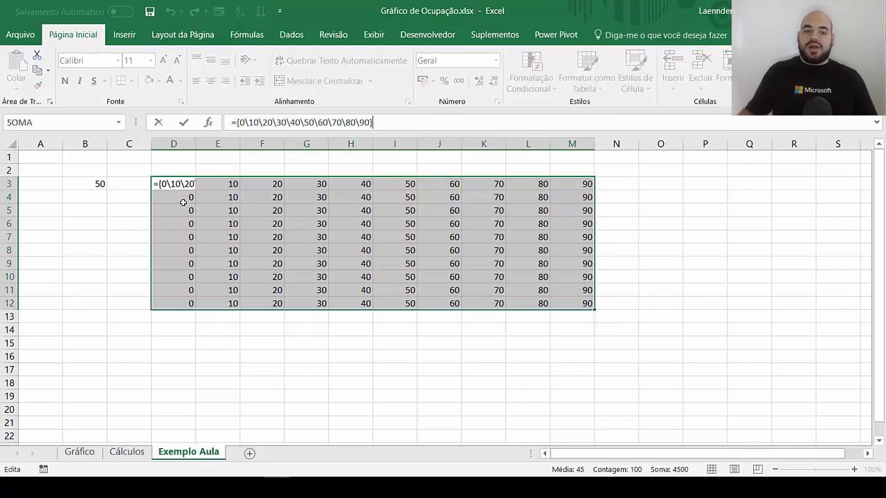
{"action": "type", "text": "+{}"}
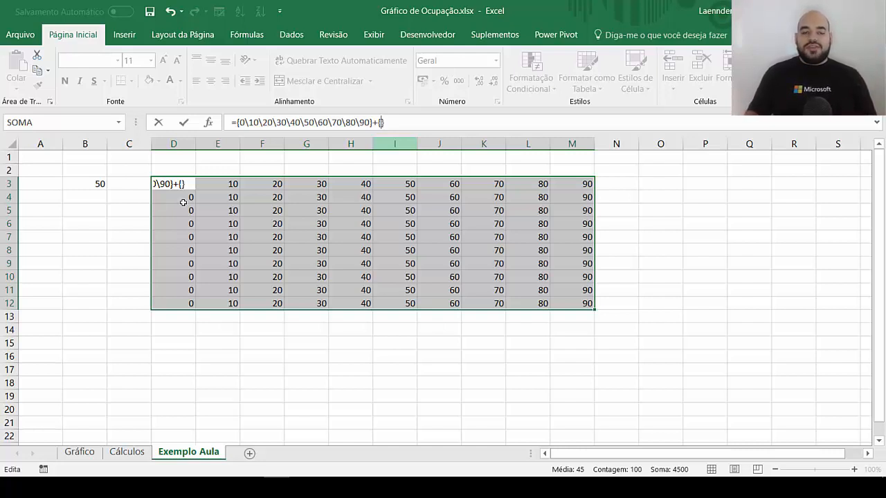
{"action": "type", "text": "1"}
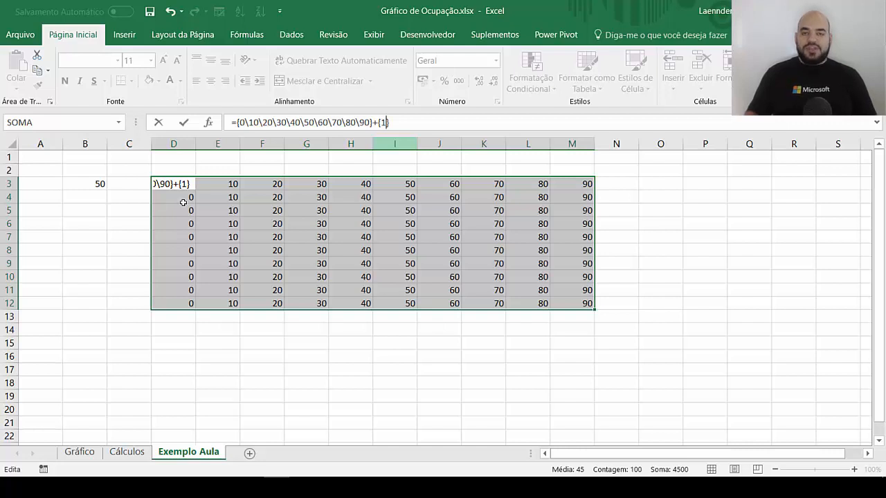
{"action": "type", "text": ";2;3;4;"}
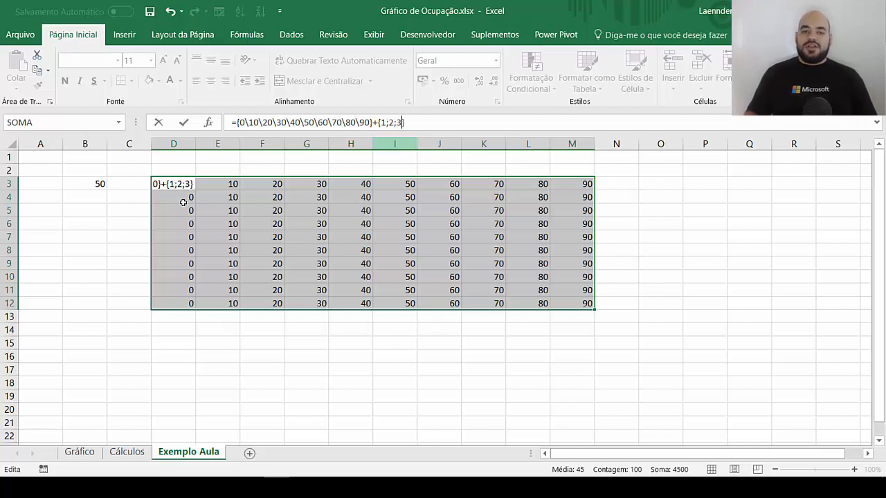
{"action": "type", "text": "5;6;7;8;9;10"}
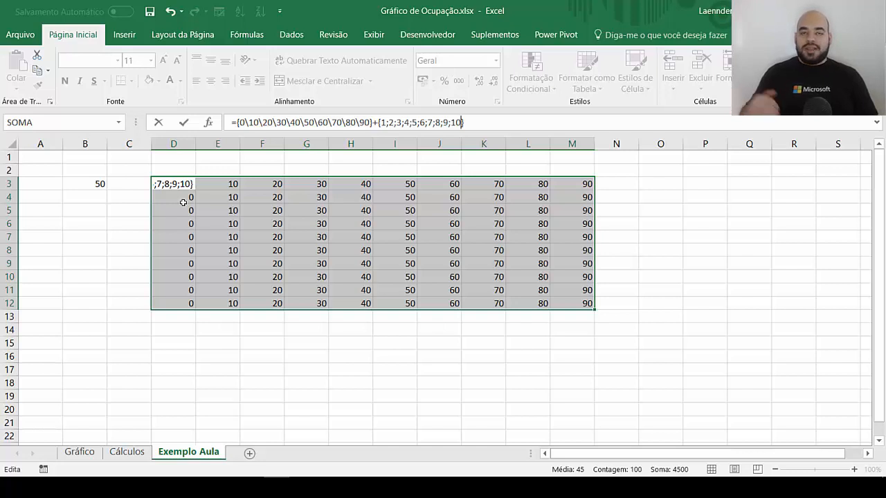
{"action": "key", "text": "ctrl+shift+Return"}
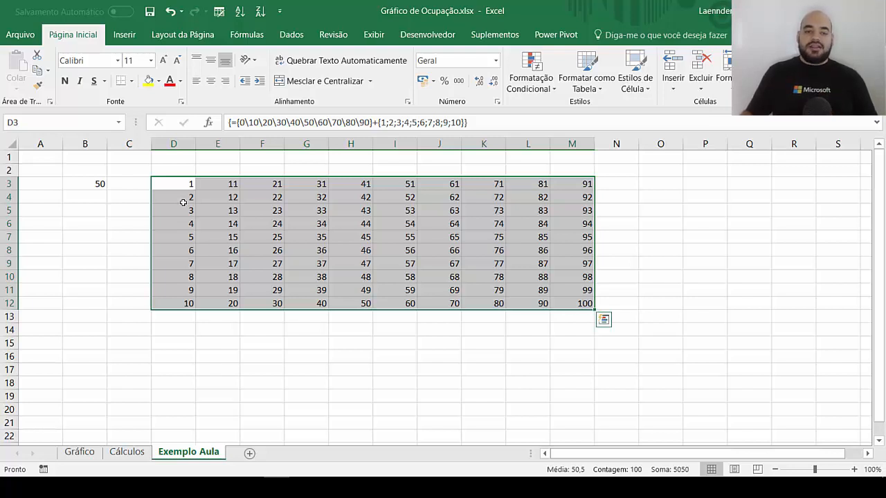
Step: Wrap the D3:M12 array formula in a SE test that returns 0 where B3 is less than the cell's number and 1 otherwise
{"action": "left_click_drag", "start_coordinate": [466, 122], "coordinate": [237, 123]}
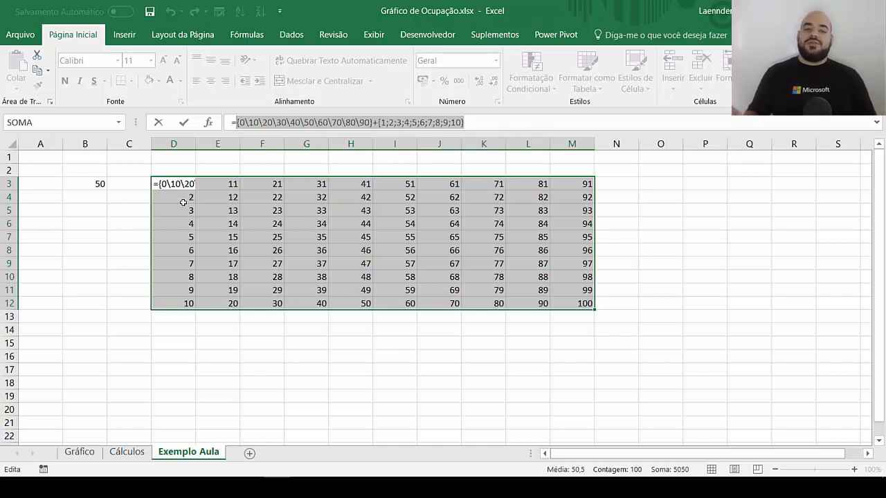
{"action": "key", "text": "Left"}
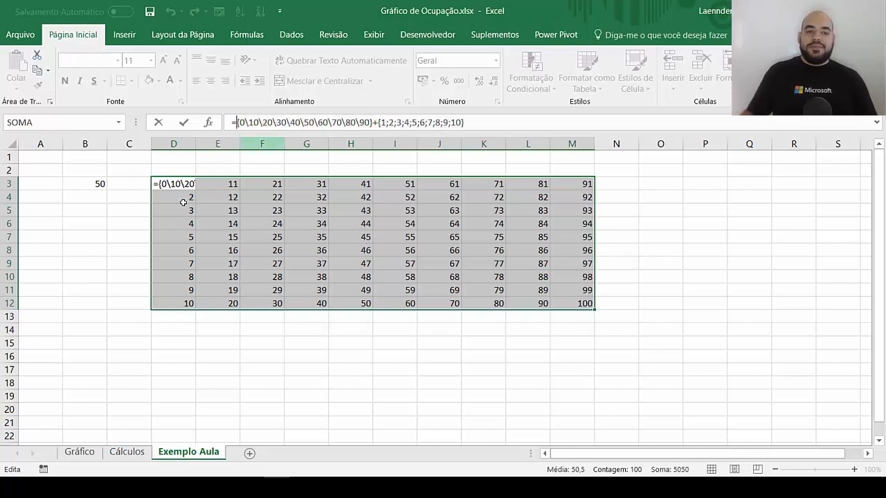
{"action": "type", "text": "s"}
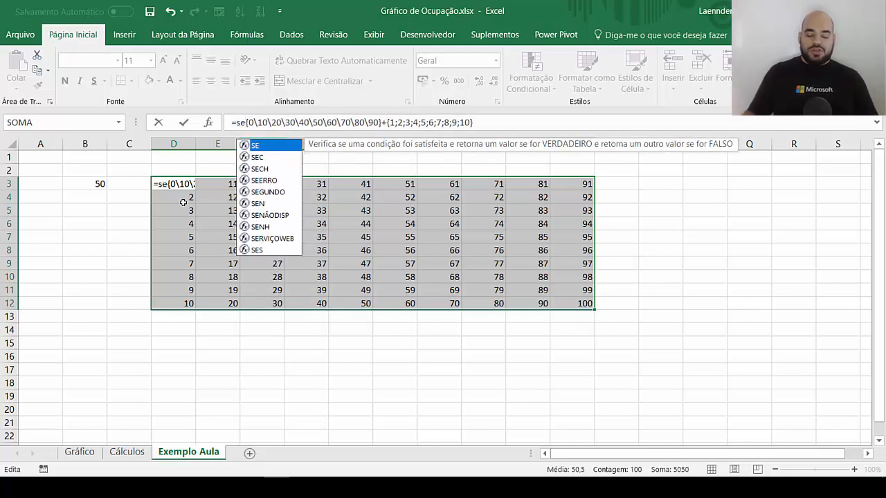
{"action": "type", "text": "e"}
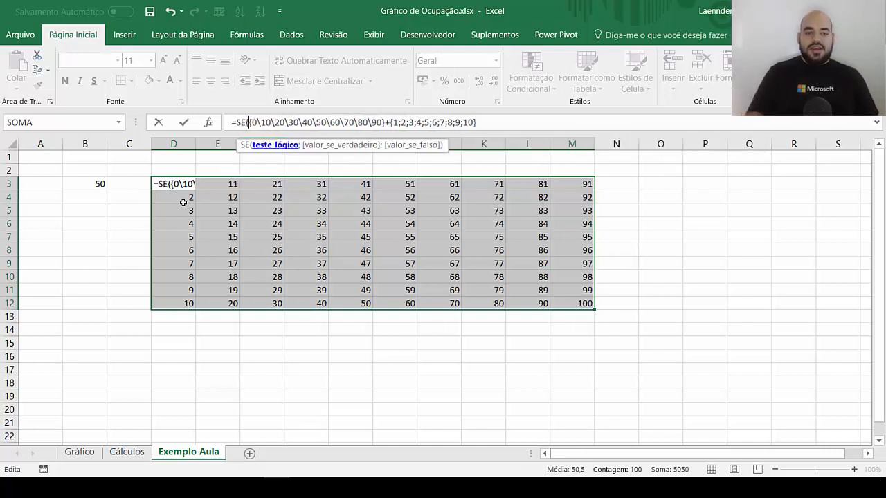
{"action": "key", "text": "Tab"}
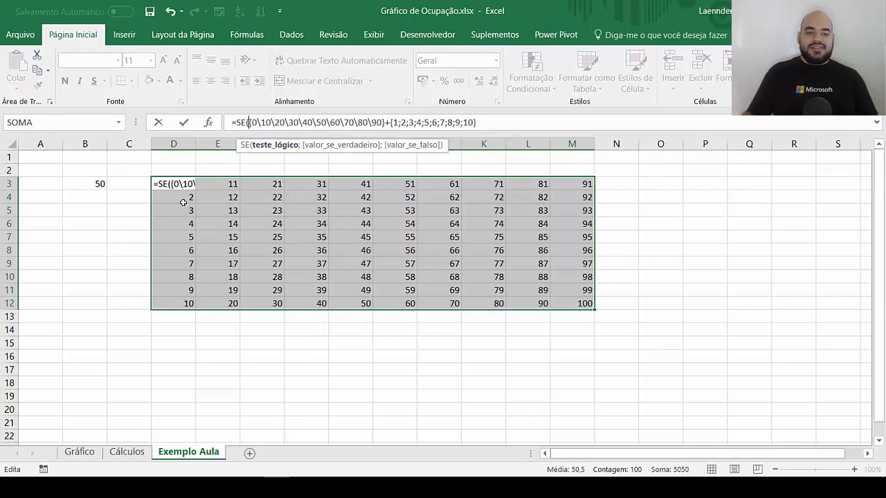
{"action": "key", "text": "F2"}
{"action": "key", "text": "Left"}
{"action": "key", "text": "Left"}
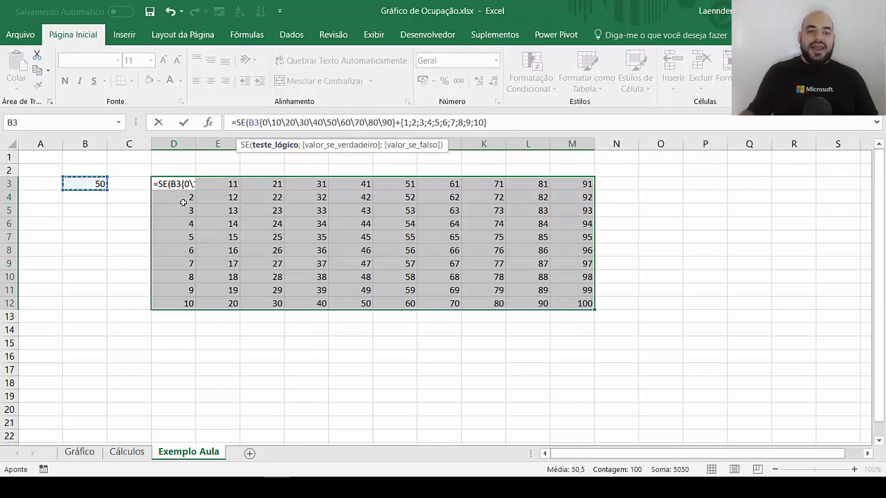
{"action": "type", "text": "<"}
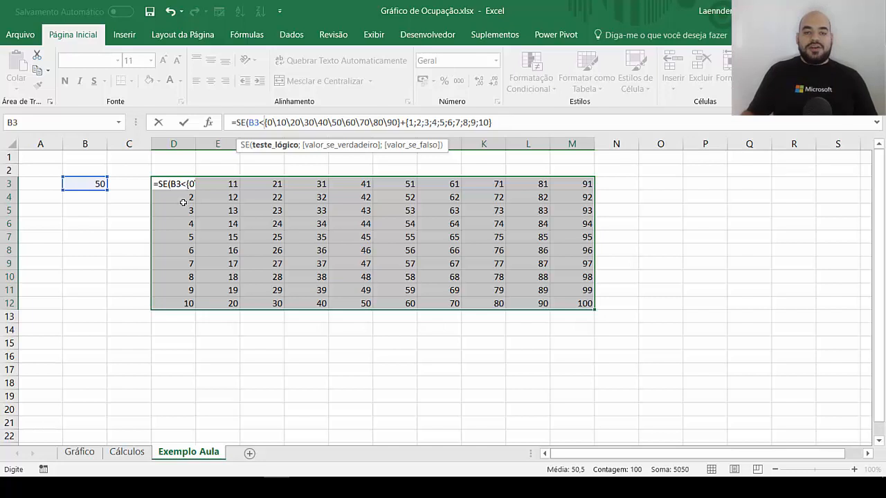
{"action": "key", "text": "F2"}
{"action": "type", "text": ";0;"}
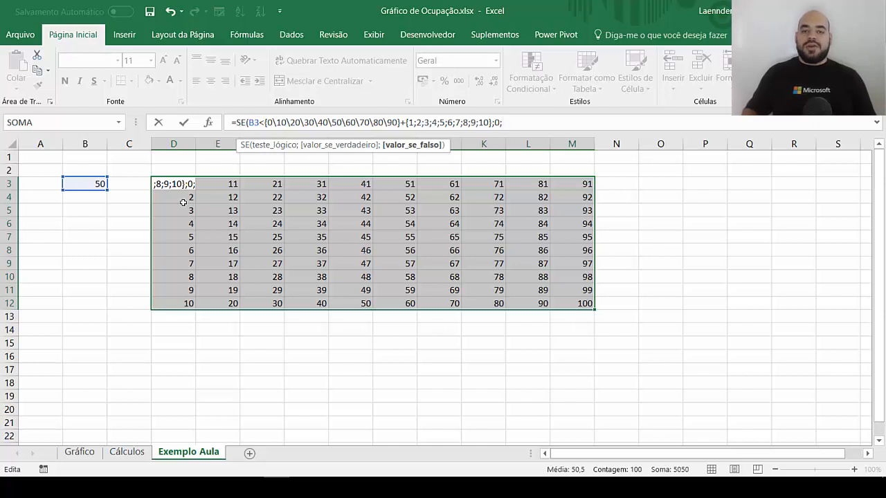
{"action": "type", "text": "1)"}
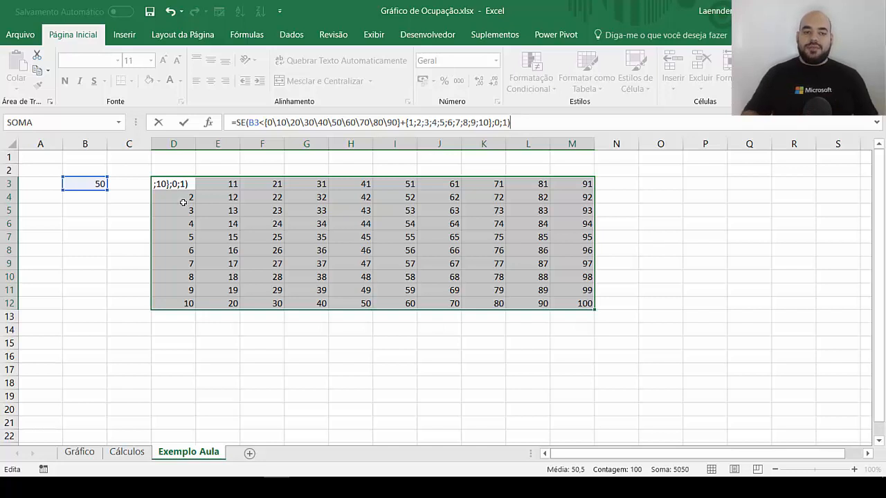
{"action": "key", "text": "ctrl+shift+Return"}
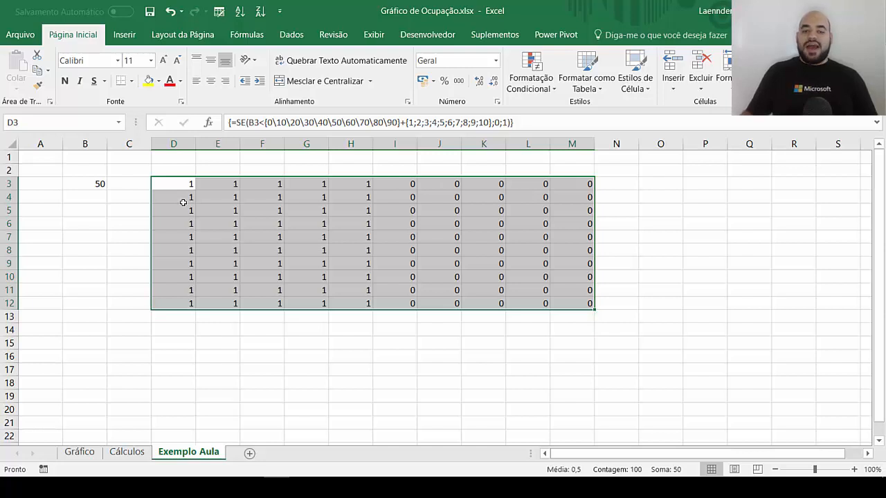
Step: Set Ocupados in C7 of the Gráfico sheet to 18 and check the grid on Exemplo Aula
{"action": "key", "text": "Left"}
{"action": "key", "text": "Left"}
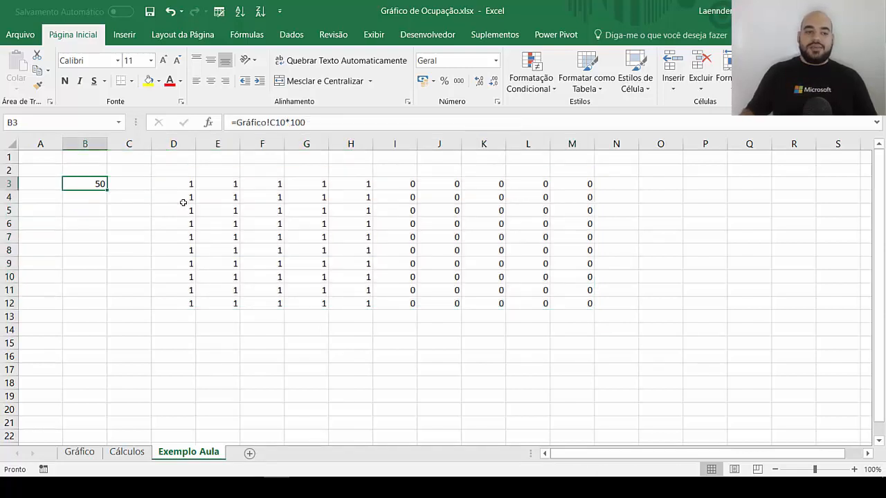
{"action": "key", "text": "ctrl+Page_Up"}
{"action": "key", "text": "ctrl+Page_Up"}
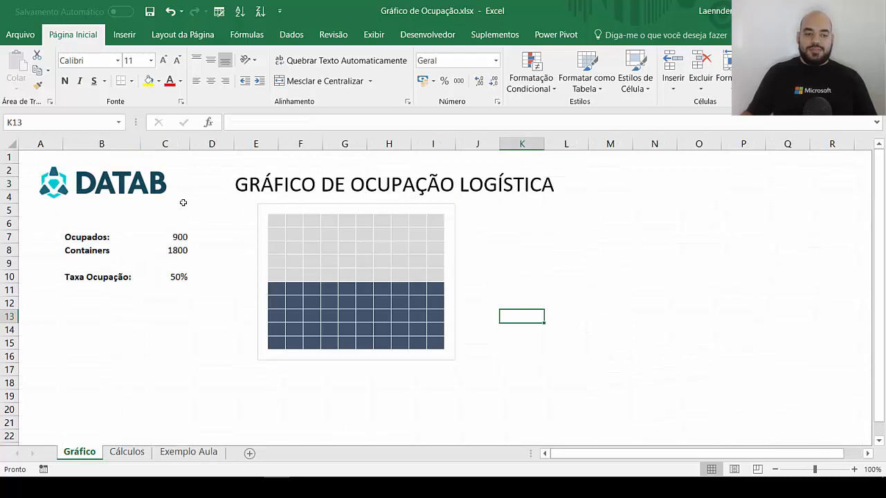
{"action": "key", "text": "Up"}
{"action": "key", "text": "Up"}
{"action": "key", "text": "Up"}
{"action": "key", "text": "ctrl+Left"}
{"action": "key", "text": "Up"}
{"action": "key", "text": "Up"}
{"action": "key", "text": "Up"}
{"action": "type", "text": "18"}
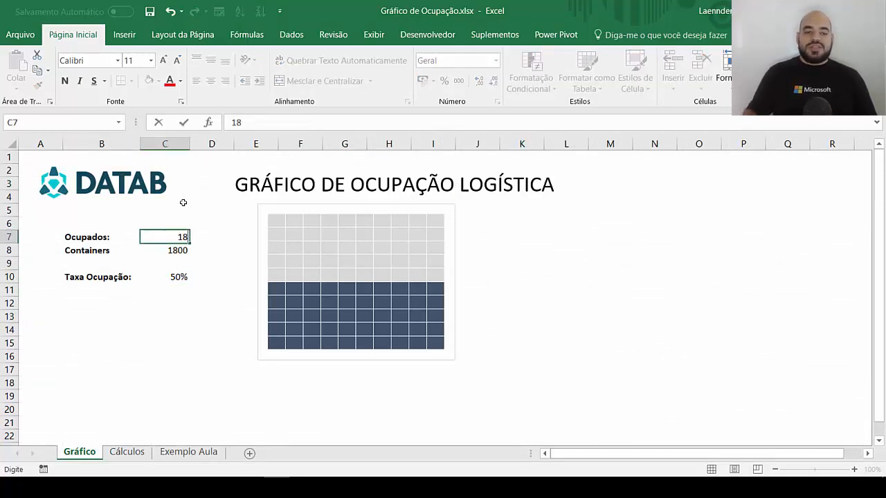
{"action": "key", "text": "Return"}
{"action": "key", "text": "ctrl+Page_Down"}
{"action": "key", "text": "ctrl+Page_Down"}
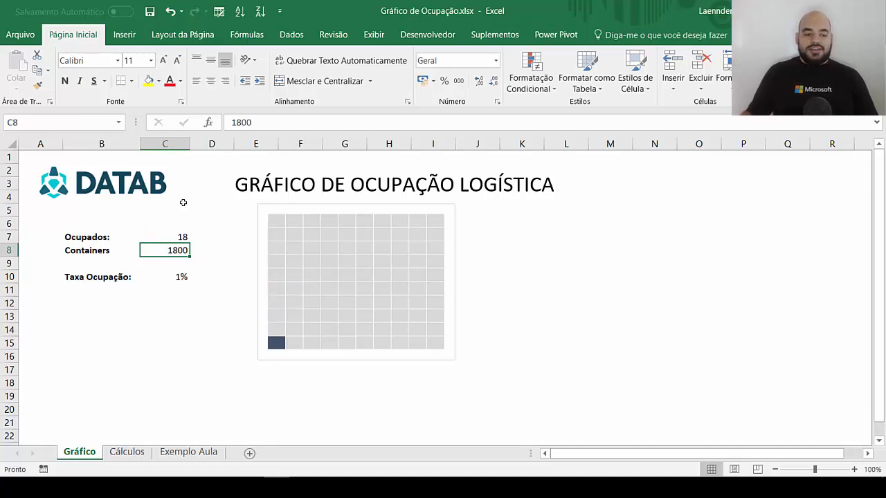
{"action": "key", "text": "Down"}
{"action": "key", "text": "Down"}
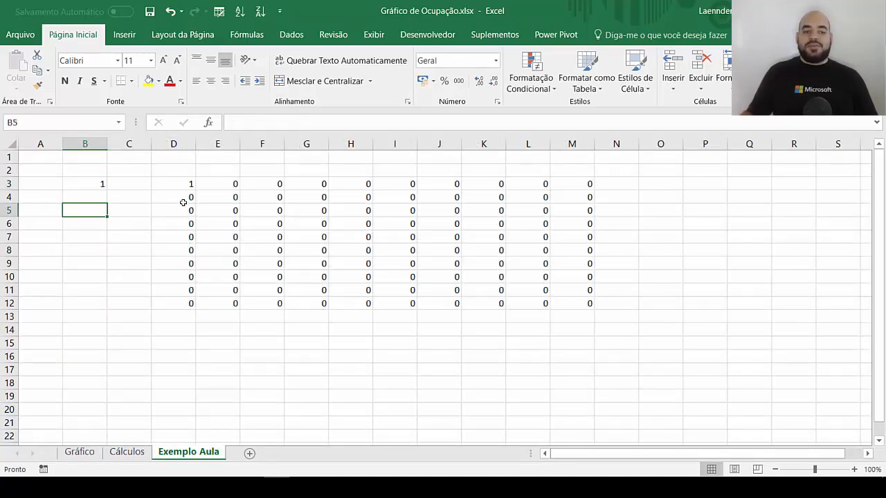
Step: Change Ocupados in C7 of the Gráfico sheet to 36 and recheck the grid on Exemplo Aula
{"action": "key", "text": "ctrl+Page_Up"}
{"action": "key", "text": "ctrl+Page_Up"}
{"action": "key", "text": "Up"}
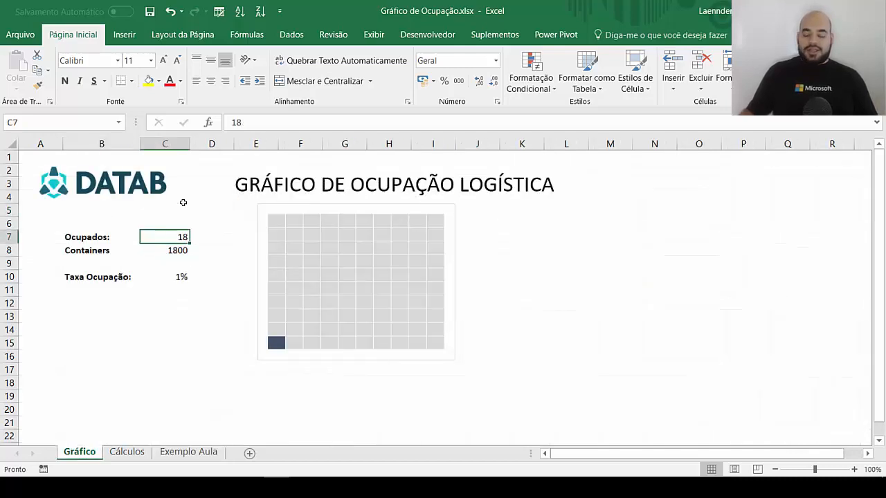
{"action": "type", "text": "36"}
{"action": "key", "text": "Return"}
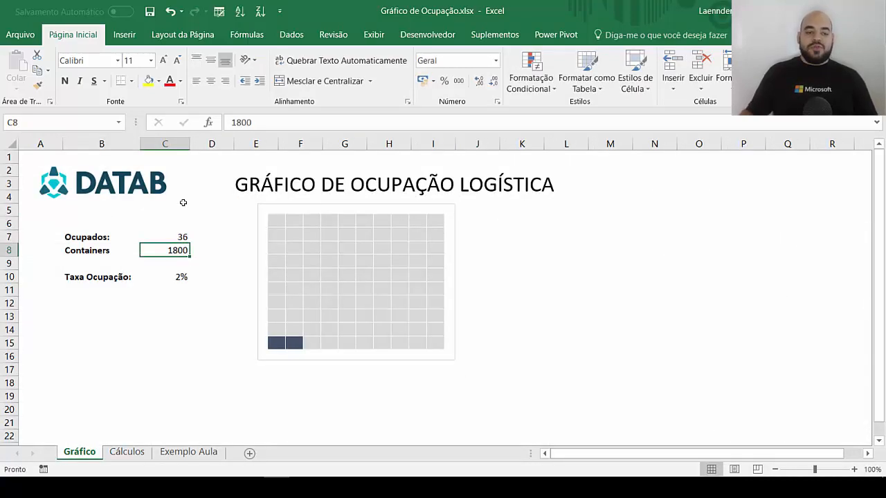
{"action": "key", "text": "ctrl+Page_Down"}
{"action": "key", "text": "ctrl+Page_Down"}
{"action": "key", "text": "Up"}
{"action": "key", "text": "Up"}
{"action": "key", "text": "Right"}
{"action": "key", "text": "Right"}
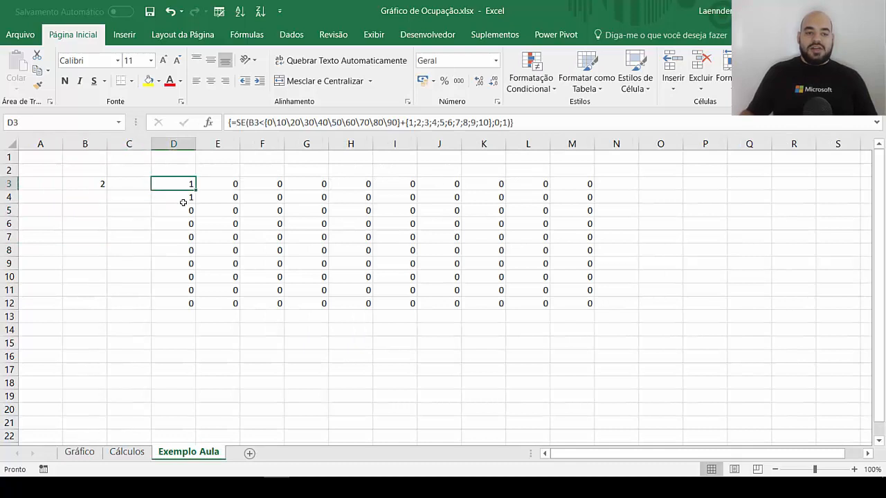
{"action": "key", "text": "Down"}
{"action": "left_click", "coordinate": [660, 277]}
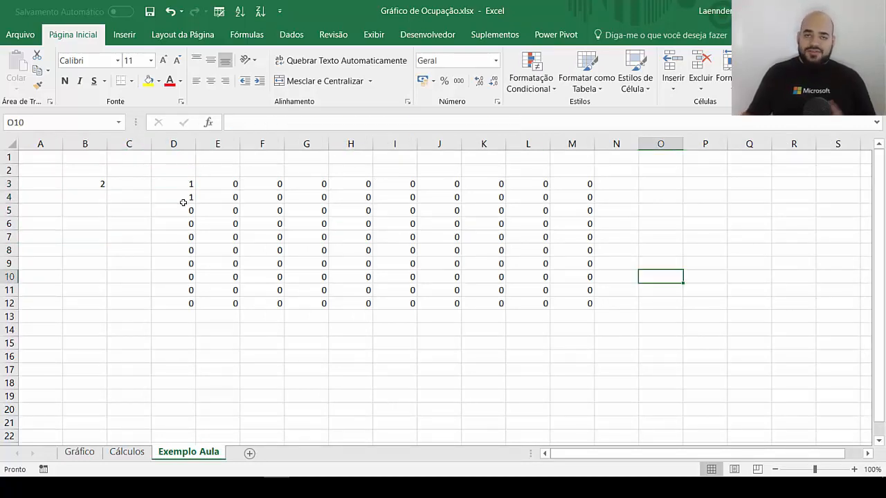
Step: Insert a 2D stacked bar chart (Barras Empilhadas) from D3:M12 and inspect which grid rows feed its first two series
{"action": "mouse_move", "coordinate": [173, 184]}
{"action": "left_mouse_down"}
{"action": "mouse_move", "coordinate": [439, 250]}
{"action": "mouse_move", "coordinate": [528, 303]}
{"action": "mouse_move", "coordinate": [573, 303]}
{"action": "left_mouse_up"}
{"action": "left_click", "coordinate": [124, 34]}
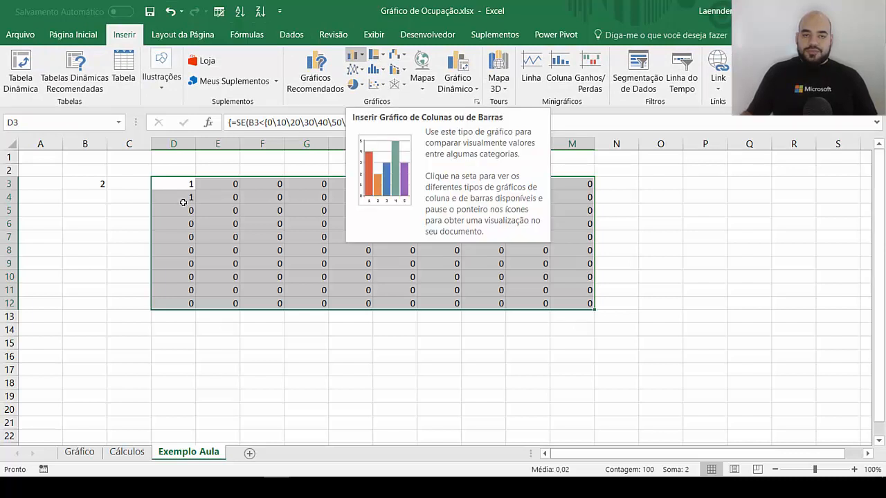
{"action": "left_click", "coordinate": [355, 54]}
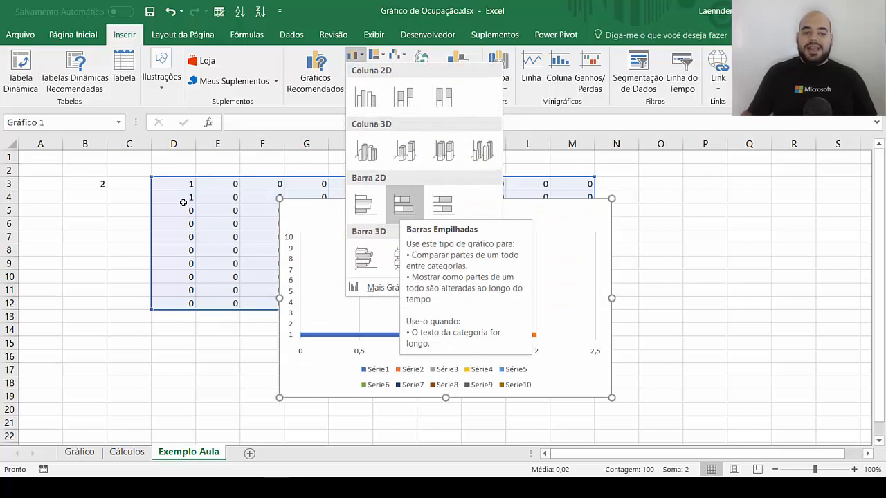
{"action": "left_click", "coordinate": [404, 204]}
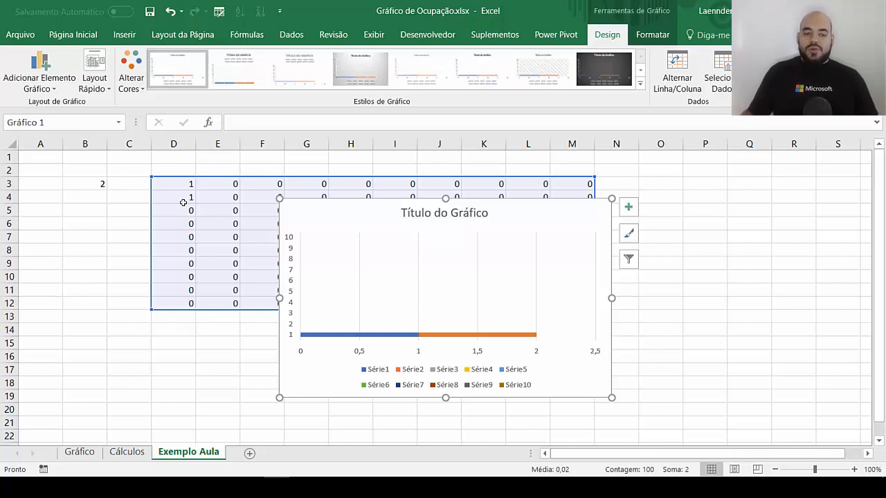
{"action": "key", "text": "Up"}
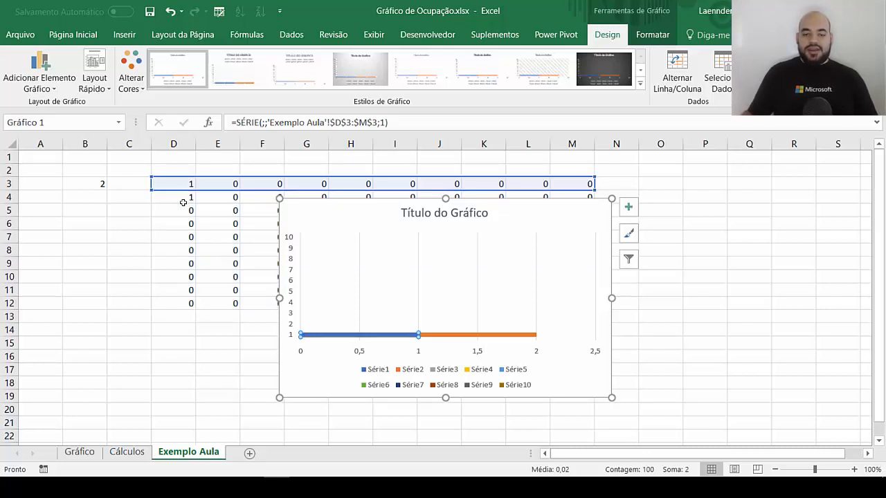
{"action": "key", "text": "Right"}
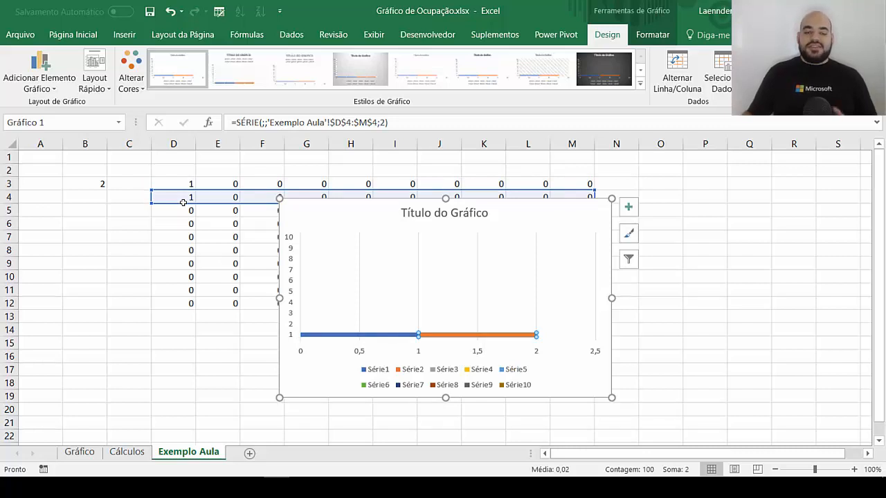
{"action": "key", "text": "Escape"}
{"action": "key", "text": "Escape"}
Step: Set the Ocupados value in C7 of the Gráfico sheet to 1800
{"action": "key", "text": "ctrl+Page_Up"}
{"action": "key", "text": "ctrl+Page_Up"}
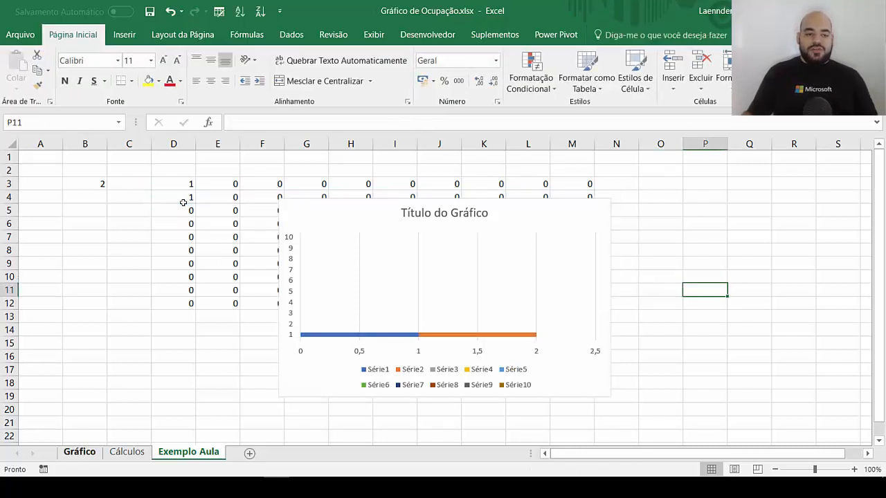
{"action": "key", "text": "Up"}
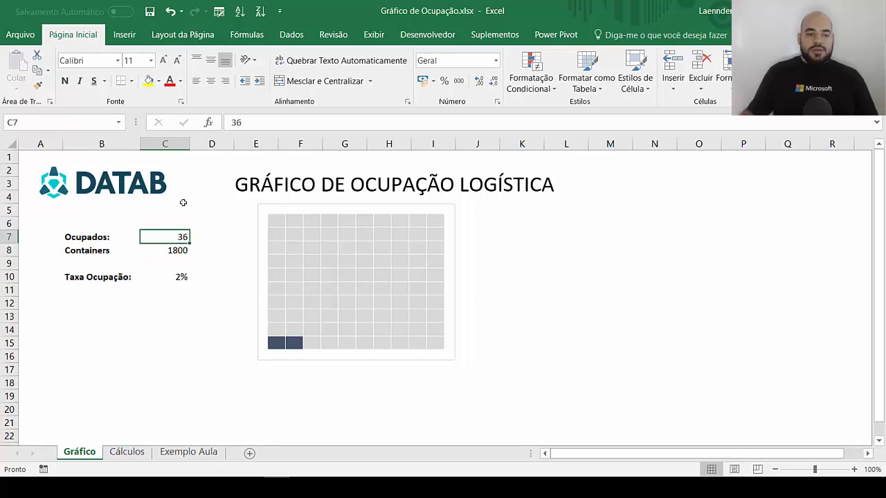
{"action": "type", "text": "1800"}
{"action": "key", "text": "Return"}
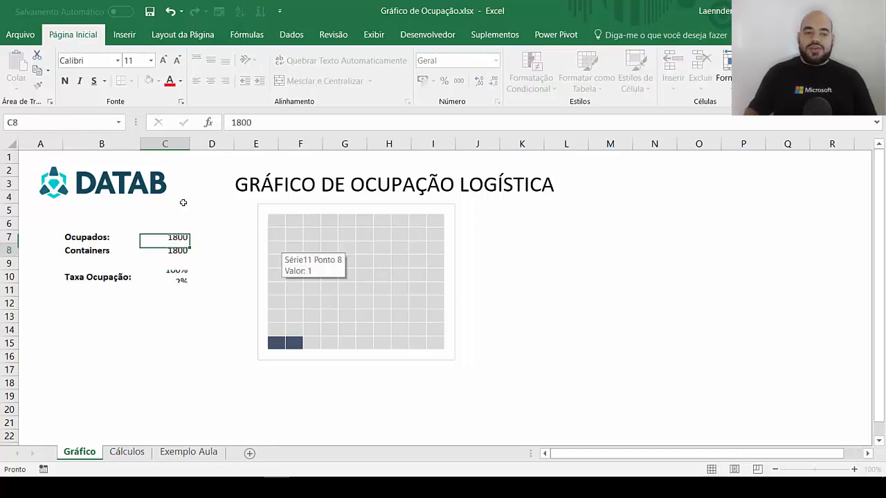
Step: Move the stacked bar chart from the Exemplo Aula sheet to the Gráfico sheet, beside the existing occupancy chart
{"action": "key", "text": "ctrl+Page_Down"}
{"action": "key", "text": "ctrl+Page_Down"}
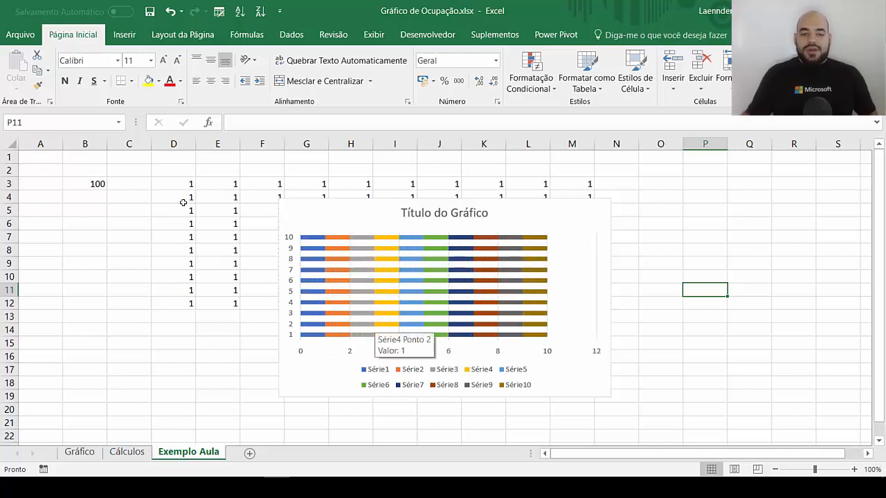
{"action": "left_click", "coordinate": [313, 335]}
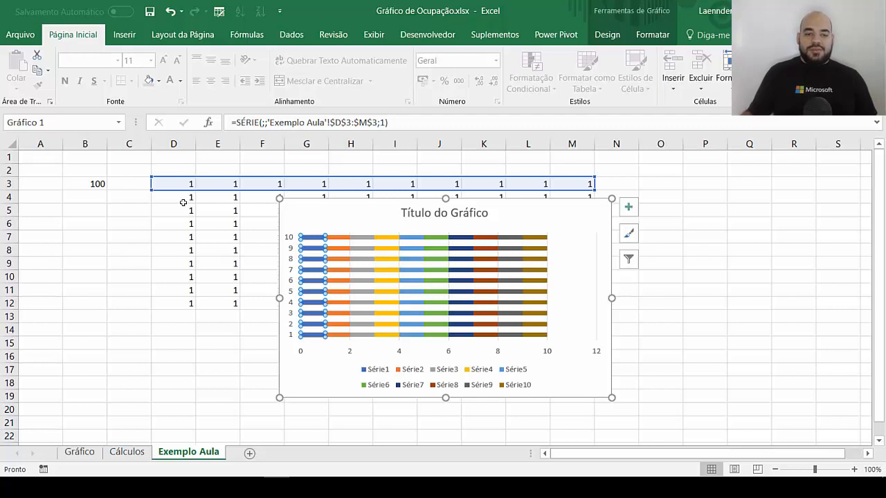
{"action": "key", "text": "Down"}
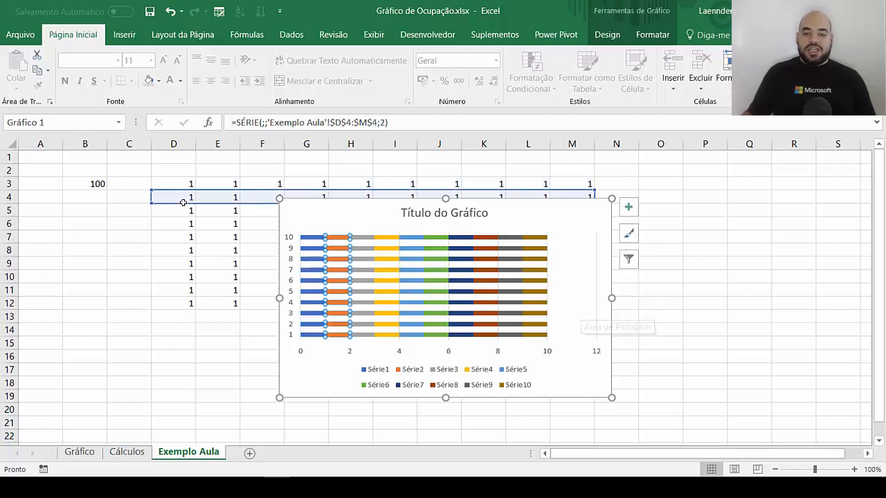
{"action": "key", "text": "Escape"}
{"action": "key", "text": "Delete"}
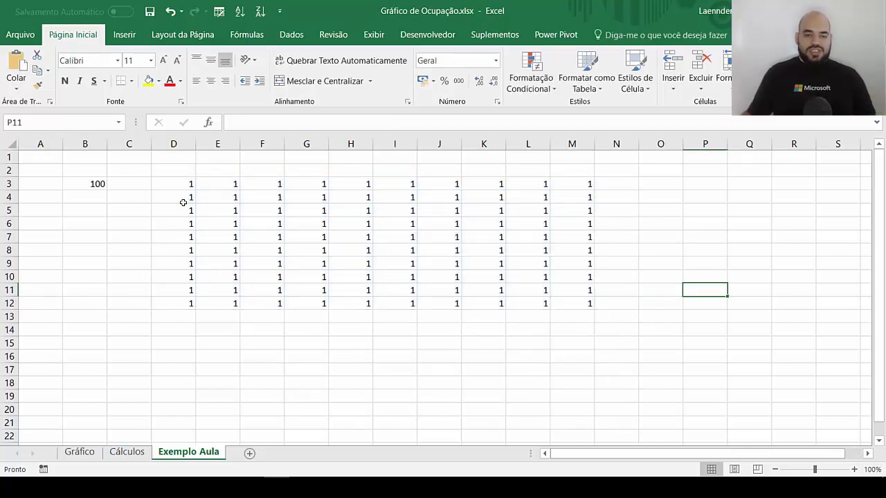
{"action": "left_click", "coordinate": [80, 452]}
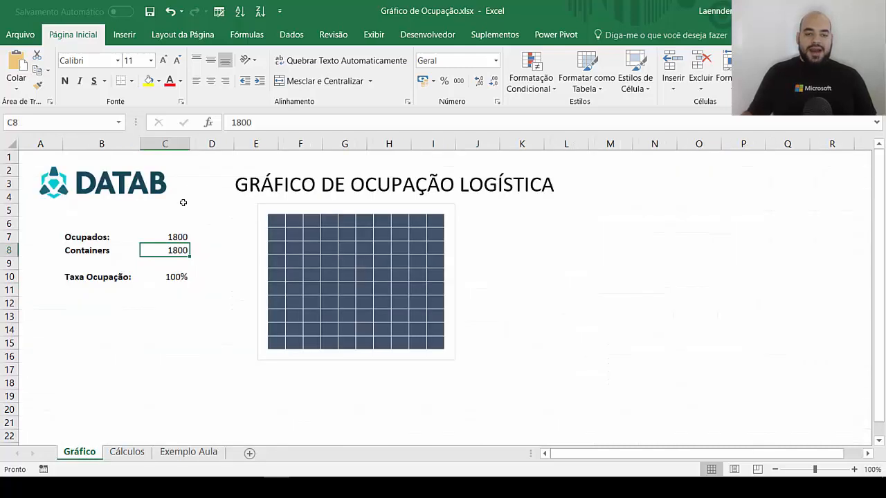
{"action": "left_click", "coordinate": [611, 237]}
{"action": "key", "text": "ctrl+v"}
{"action": "left_click_drag", "start_coordinate": [611, 238], "coordinate": [491, 211]}
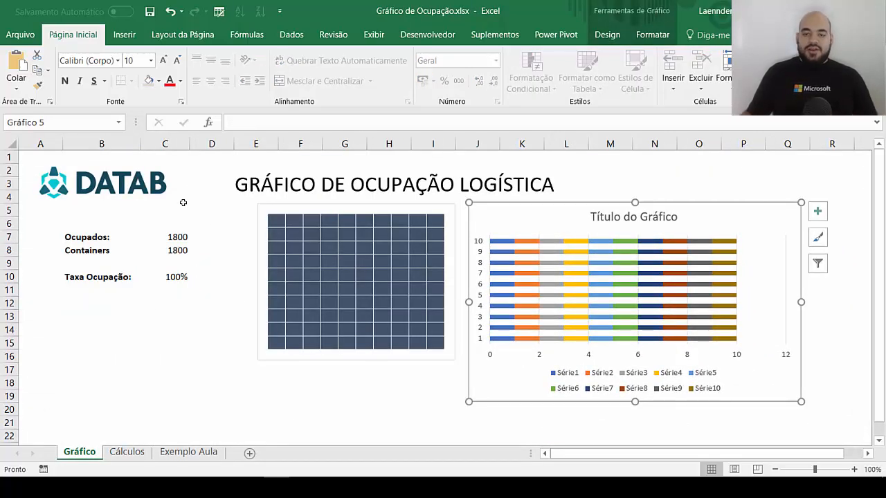
Step: Delete the title, legend and vertical axis of the pasted stacked bar chart
{"action": "left_click", "coordinate": [634, 216]}
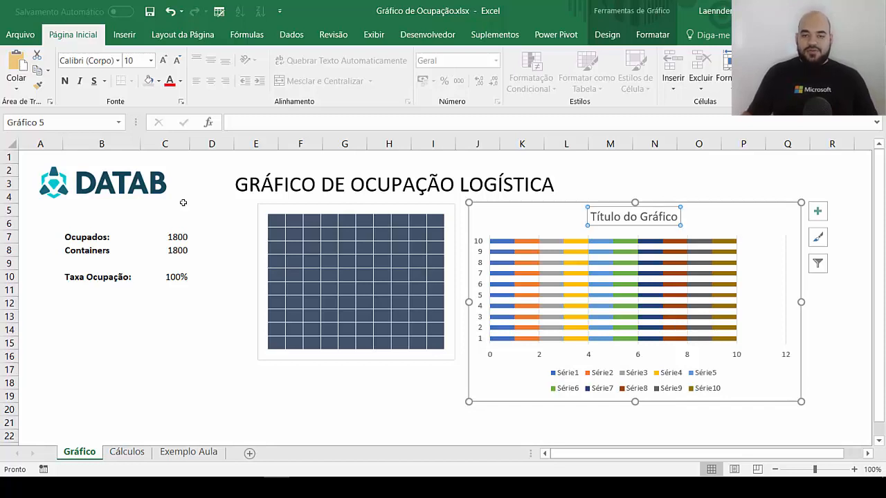
{"action": "key", "text": "Delete"}
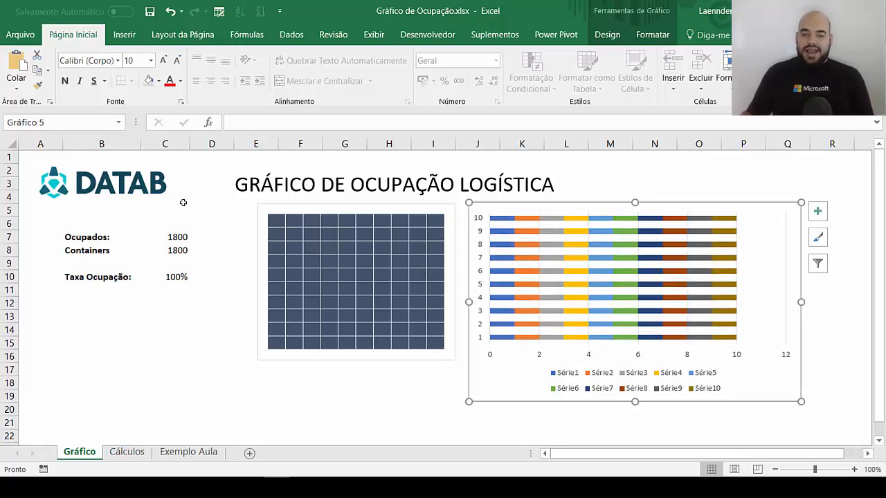
{"action": "left_click", "coordinate": [634, 380]}
{"action": "key", "text": "Delete"}
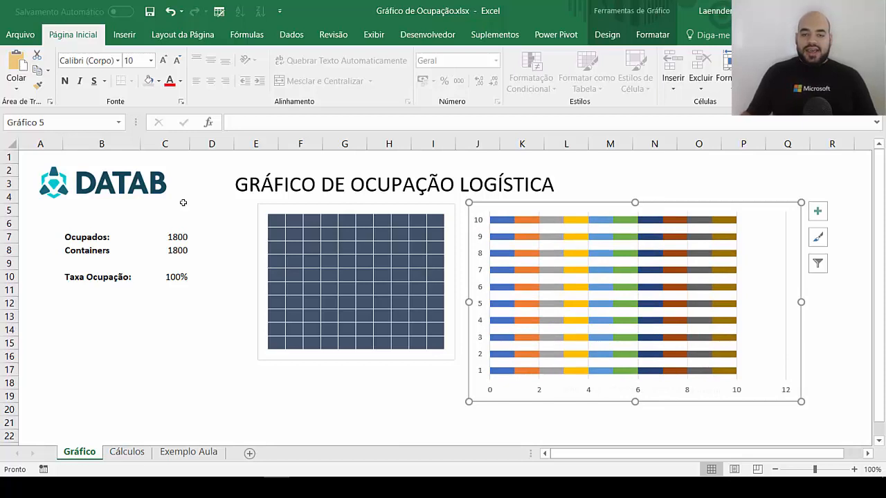
{"action": "left_click", "coordinate": [479, 298]}
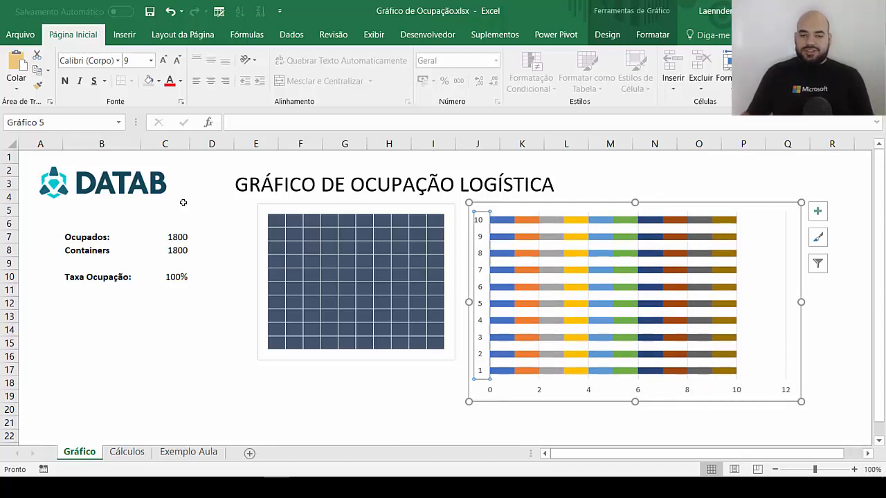
{"action": "key", "text": "Delete"}
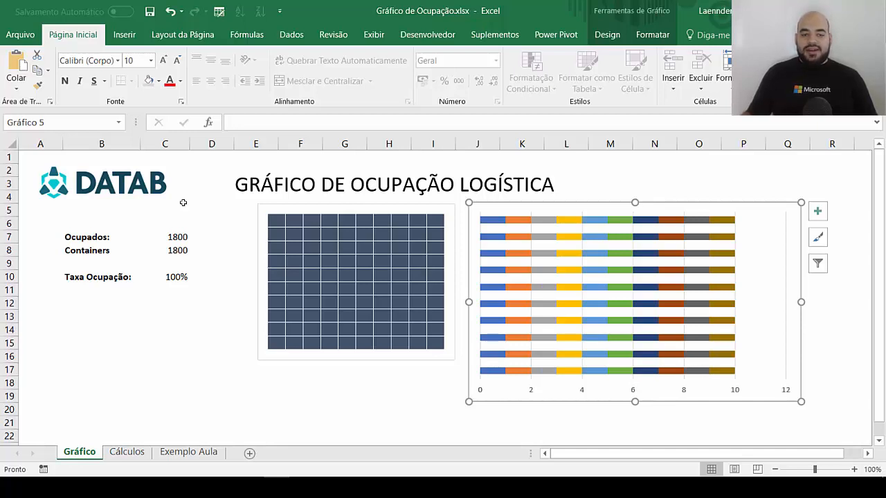
Step: Fix the new chart's horizontal axis limits at a minimum of 0 and a maximum of 10
{"action": "right_click", "coordinate": [531, 390]}
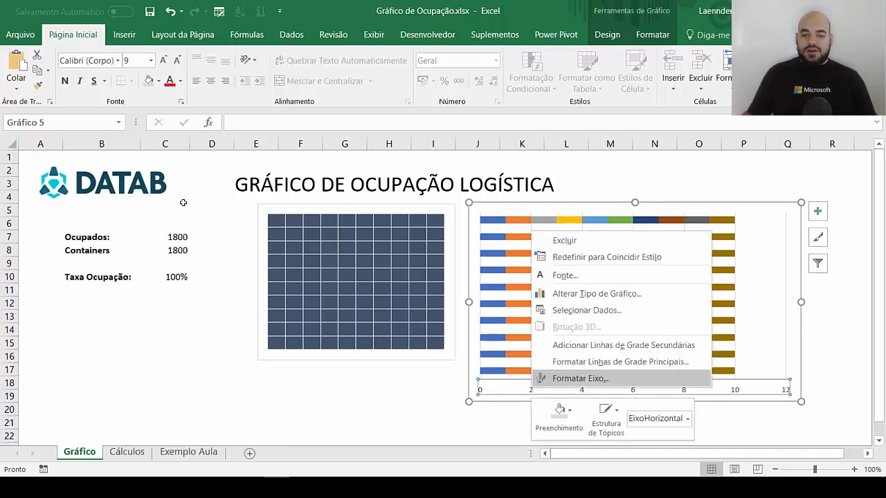
{"action": "left_click", "coordinate": [580, 378]}
{"action": "double_click", "coordinate": [773, 256]}
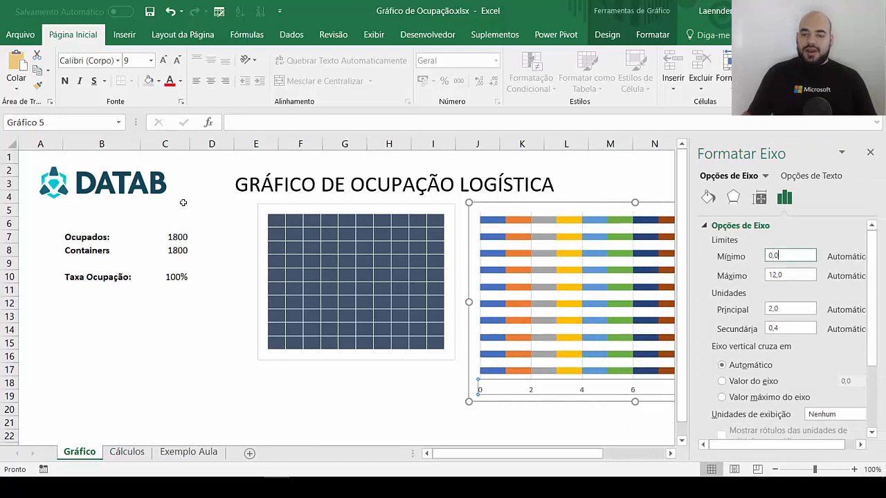
{"action": "type", "text": "0"}
{"action": "key", "text": "Return"}
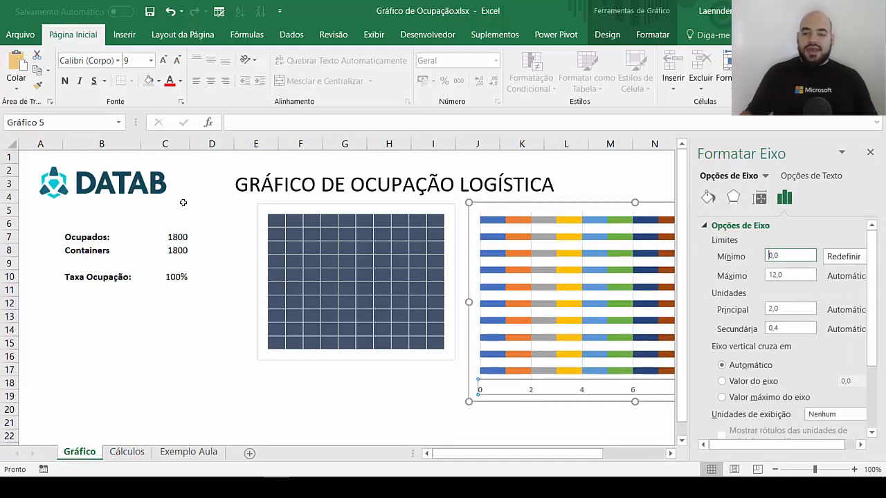
{"action": "key", "text": "Tab"}
{"action": "type", "text": "10"}
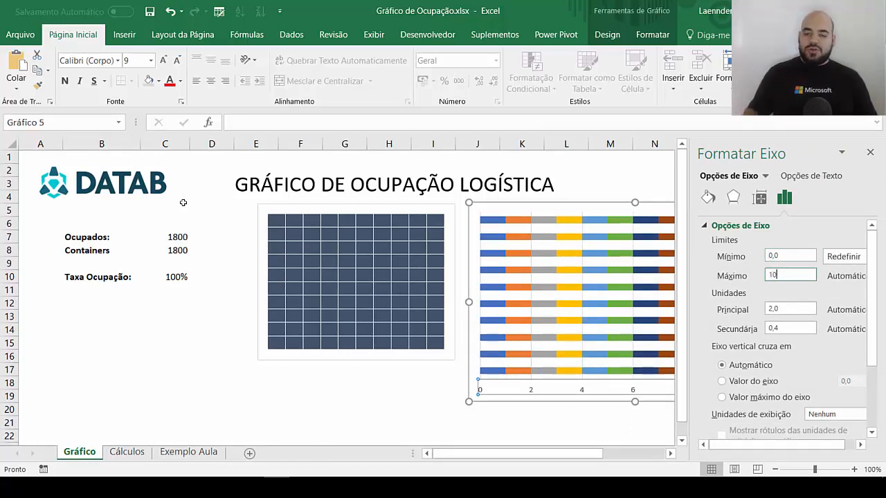
{"action": "key", "text": "Return"}
Step: Set the gap width (Largura do Espaçamento) of the new chart's data series to 0%
{"action": "scroll", "coordinate": [182, 202], "scroll_direction": "right", "scroll_amount": 3}
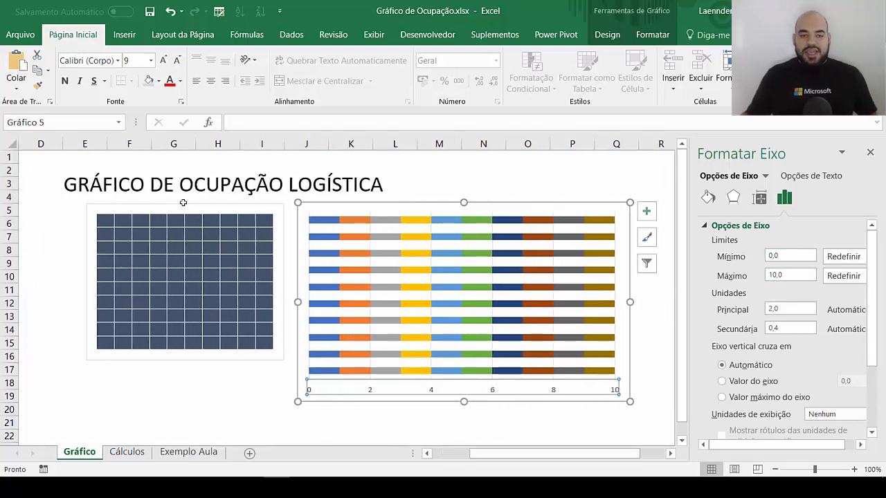
{"action": "key", "text": "Up"}
{"action": "key", "text": "Up"}
{"action": "key", "text": "Up"}
{"action": "key", "text": "Up"}
{"action": "key", "text": "Up"}
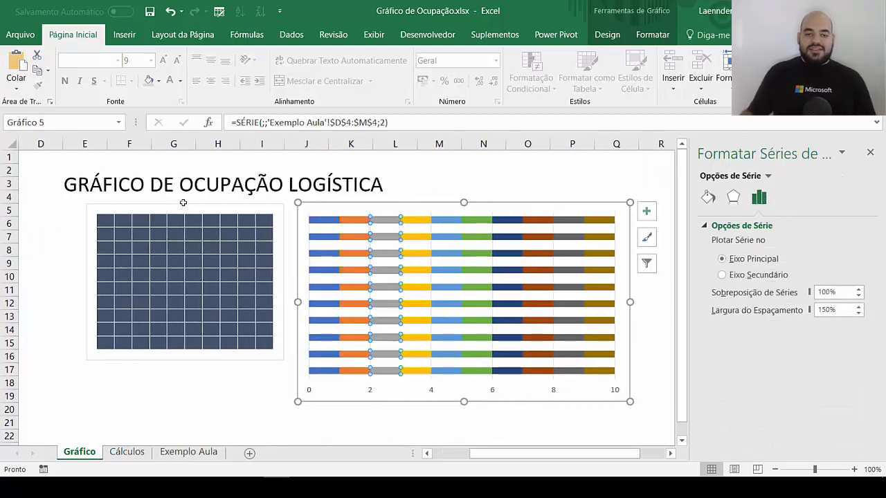
{"action": "key", "text": "Up"}
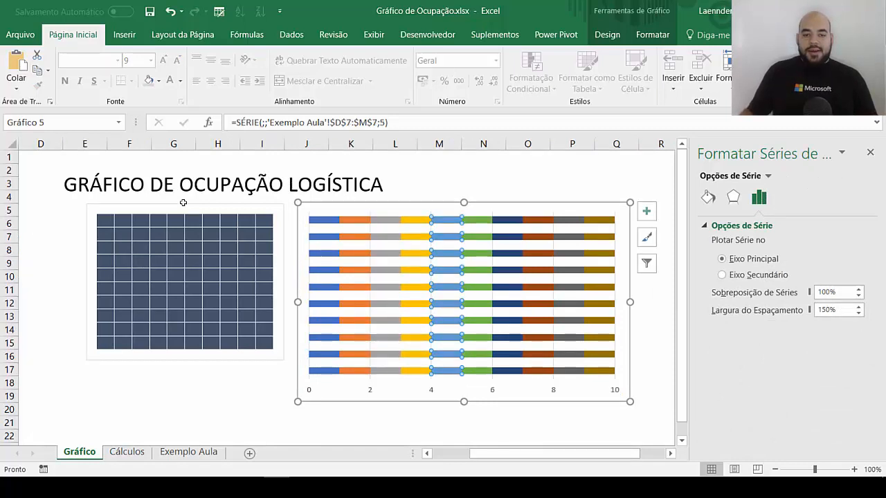
{"action": "right_click", "coordinate": [322, 251]}
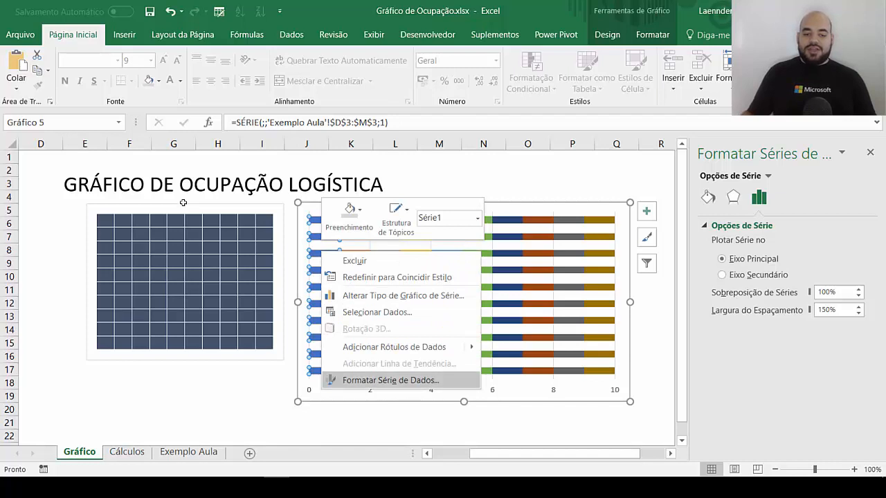
{"action": "key", "text": "Return"}
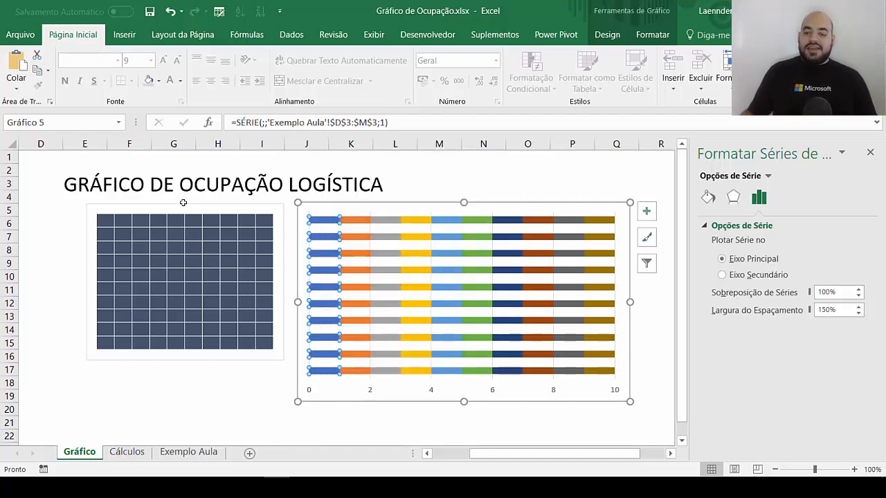
{"action": "left_click_drag", "start_coordinate": [837, 310], "coordinate": [815, 310]}
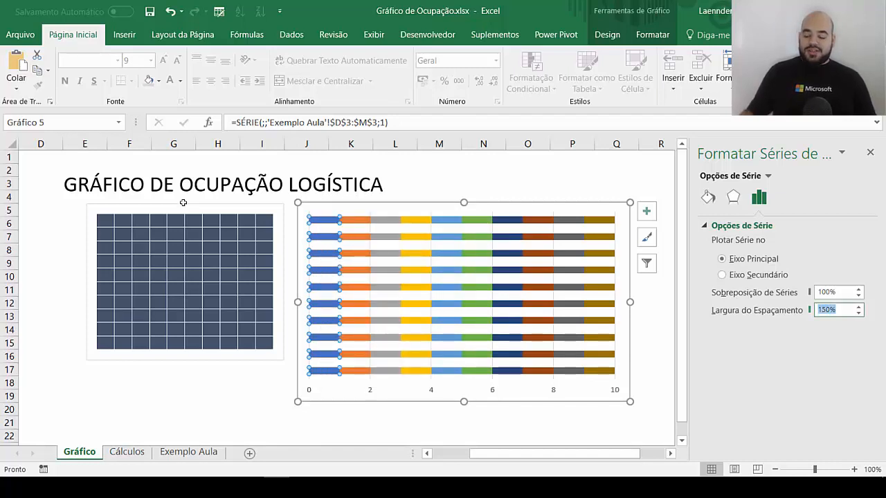
{"action": "type", "text": "0"}
{"action": "key", "text": "Return"}
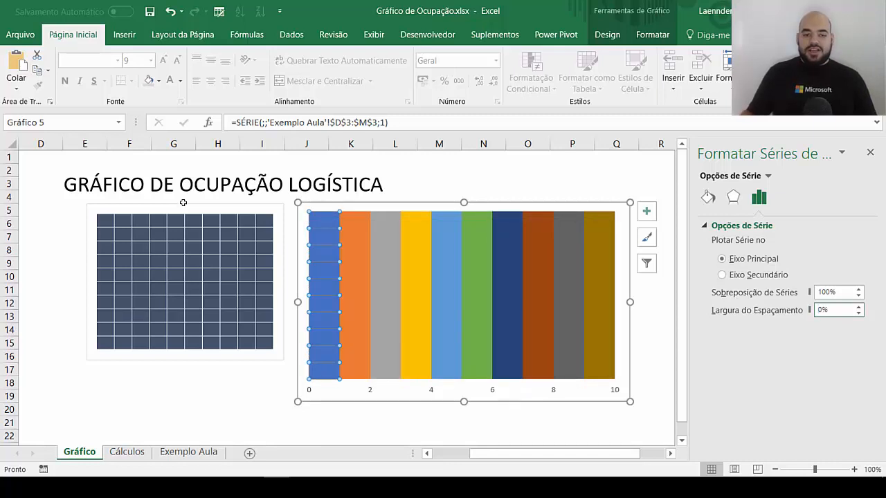
Step: Fill the first series (Série1) of the new chart with the gold theme colour
{"action": "key", "text": "Right"}
{"action": "key", "text": "Right"}
{"action": "key", "text": "Right"}
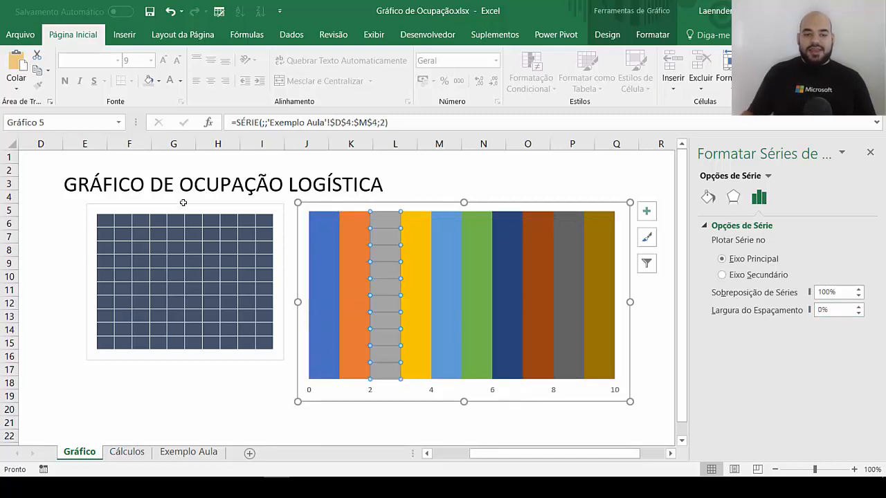
{"action": "key", "text": "Right"}
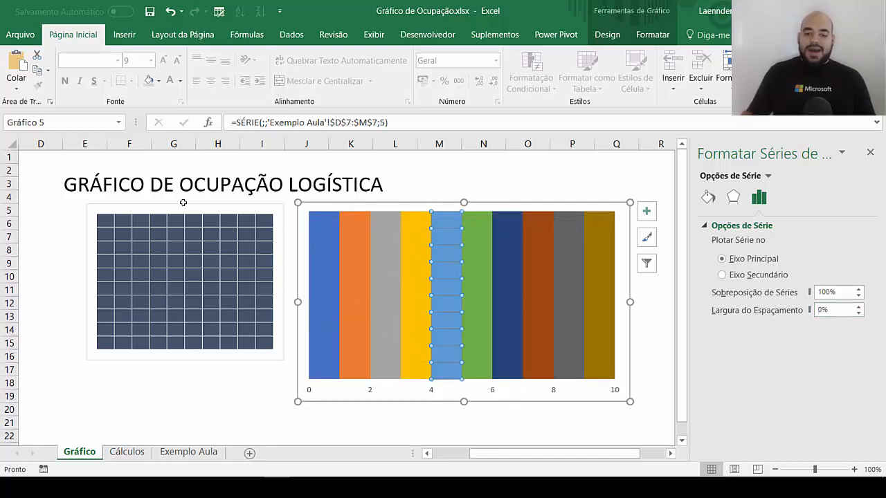
{"action": "key", "text": "Right"}
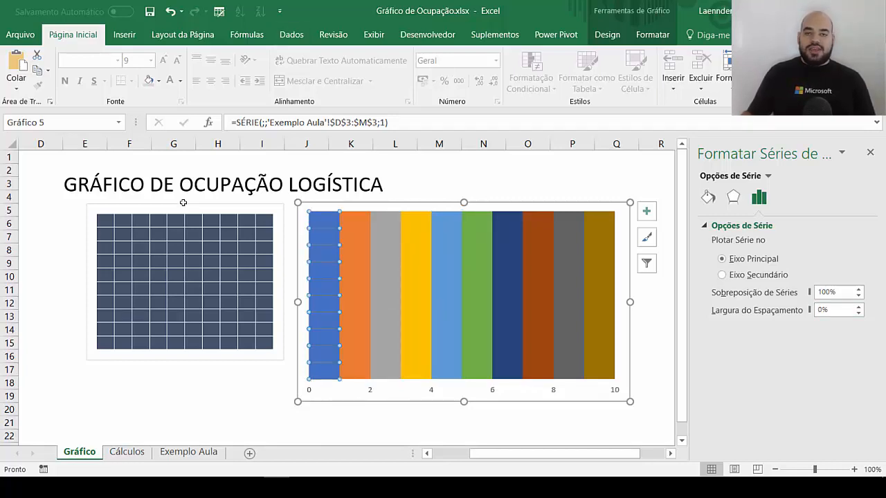
{"action": "left_click", "coordinate": [652, 35]}
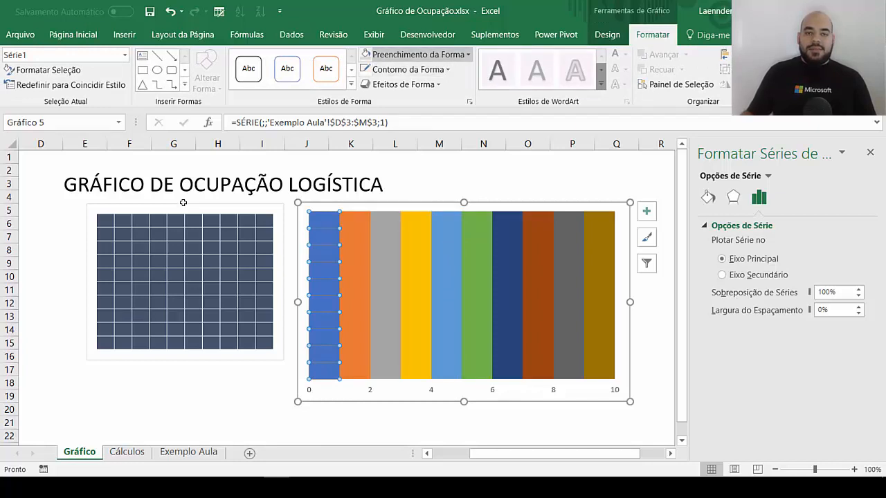
{"action": "left_click", "coordinate": [467, 54]}
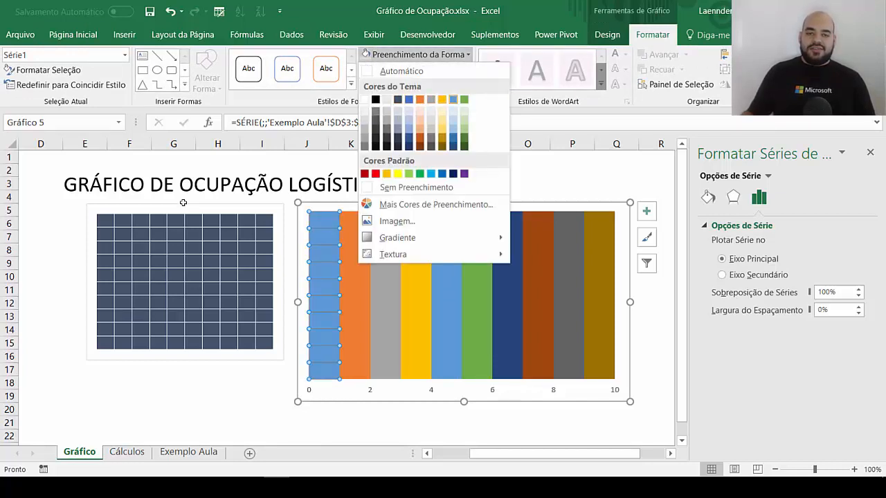
{"action": "left_click", "coordinate": [441, 99]}
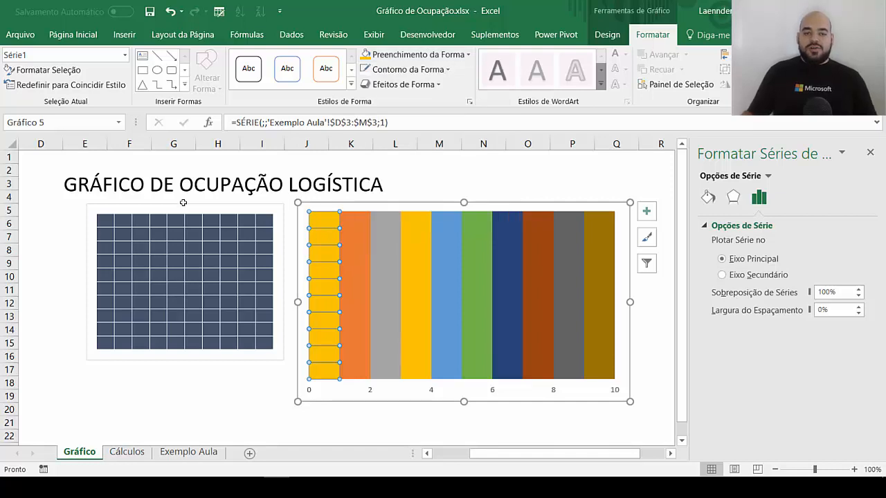
Step: Repeat the gold fill on the remaining series of the new chart through Série10
{"action": "key", "text": "Right"}
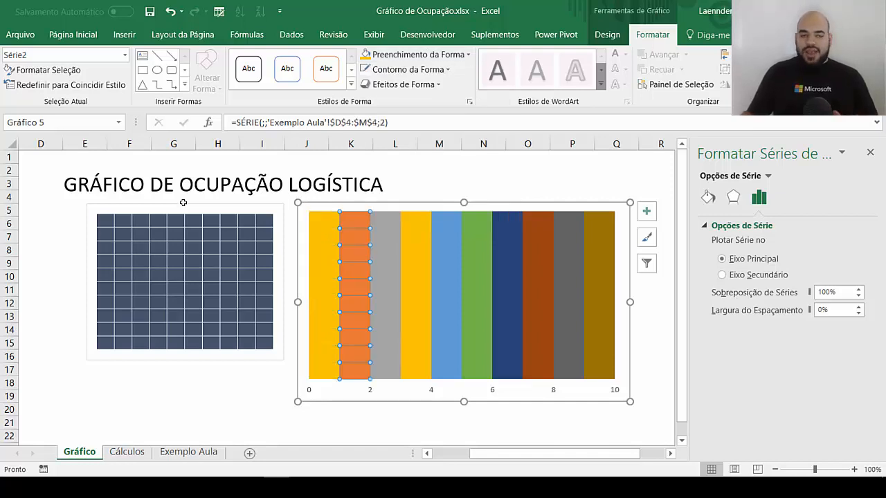
{"action": "key", "text": "F4"}
{"action": "key", "text": "Right"}
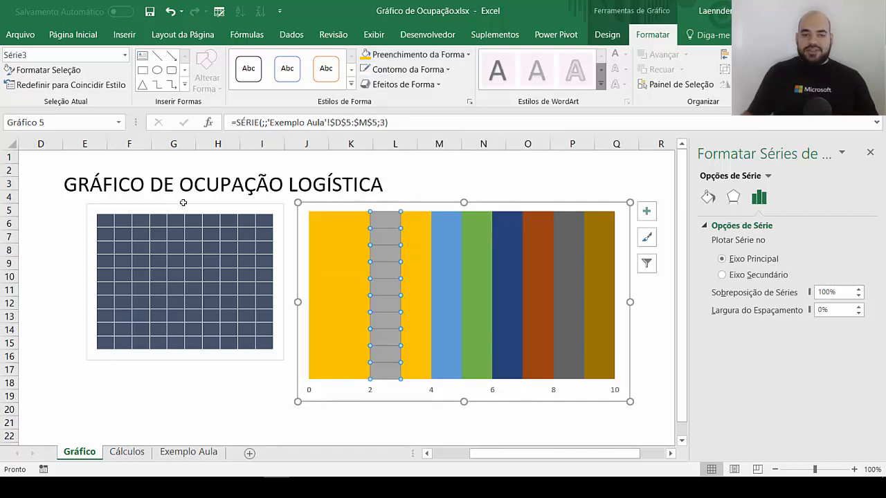
{"action": "key", "text": "F4"}
{"action": "key", "text": "Right"}
{"action": "key", "text": "Right"}
{"action": "key", "text": "F4"}
{"action": "key", "text": "Right"}
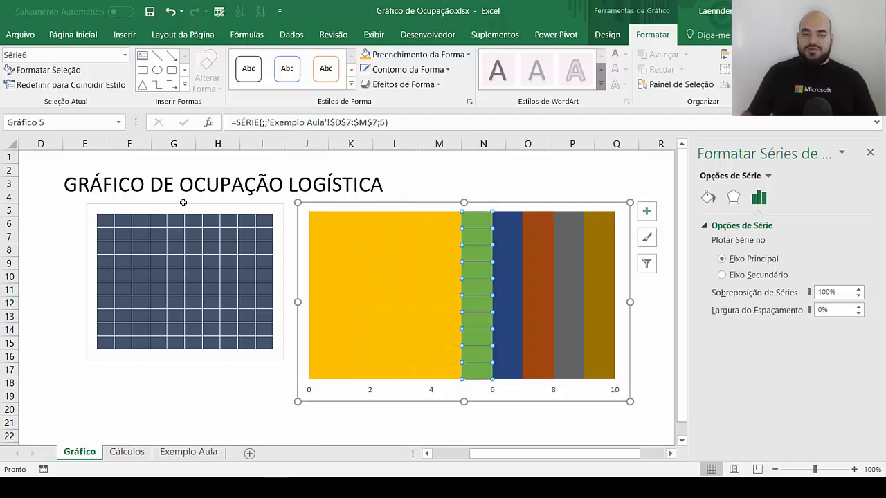
{"action": "key", "text": "F4"}
{"action": "key", "text": "Right"}
{"action": "key", "text": "F4"}
{"action": "key", "text": "Right"}
{"action": "key", "text": "F4"}
{"action": "key", "text": "Right"}
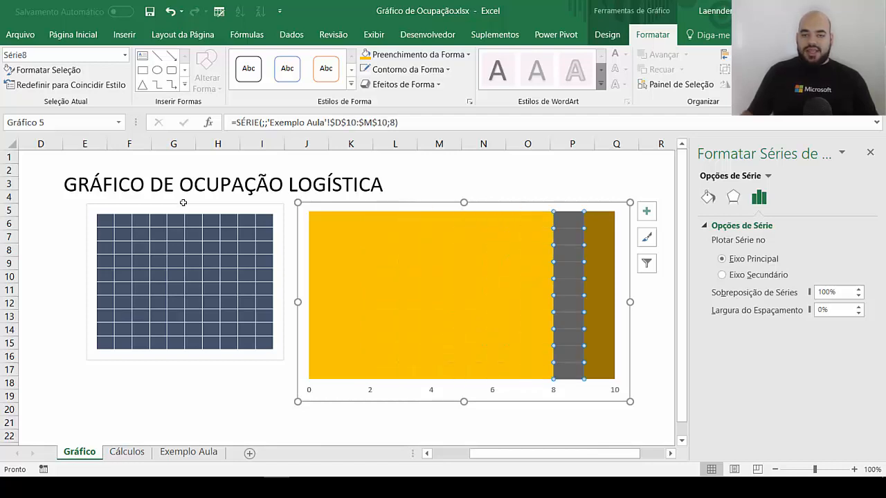
{"action": "key", "text": "F4"}
{"action": "key", "text": "Right"}
{"action": "key", "text": "F4"}
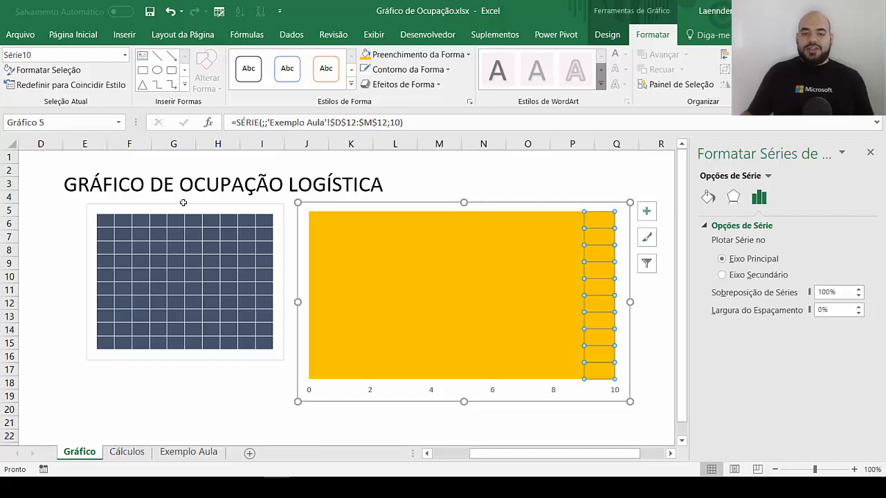